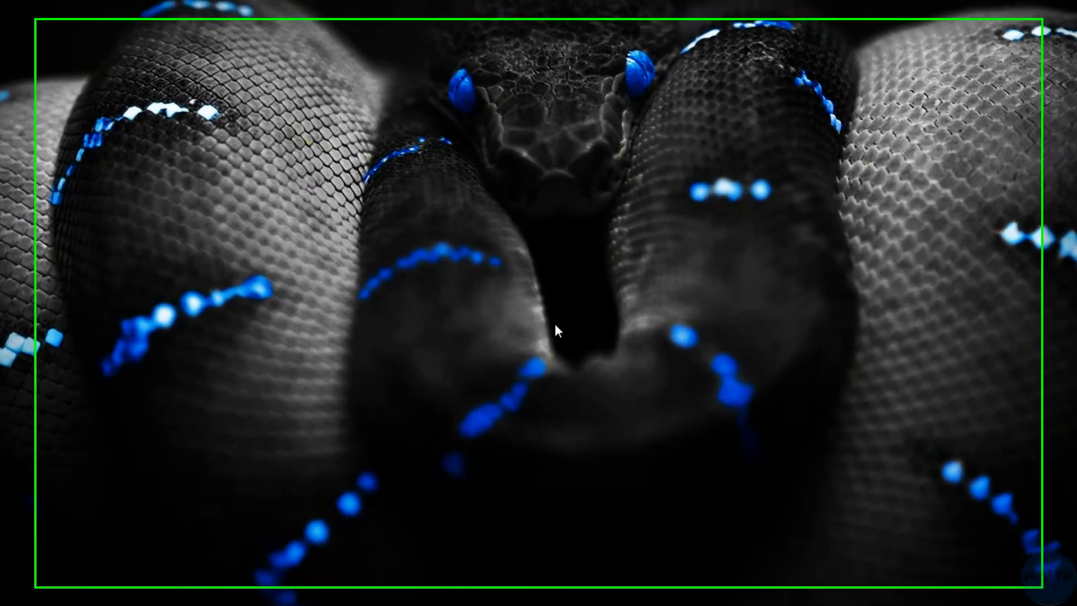
Step: Bring up the desktop shortcut menu from an empty area of the desktop
right_click(581, 337)
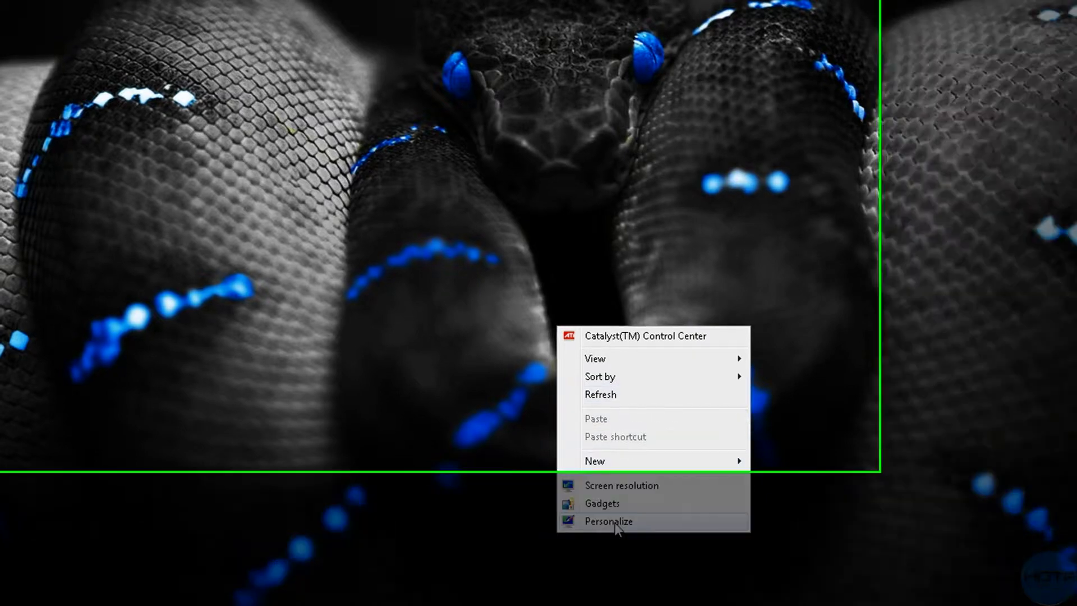
Step: In Screen Saver Settings, select Bubbles and confirm it has no settable options
left_click(607, 522)
left_click(917, 503)
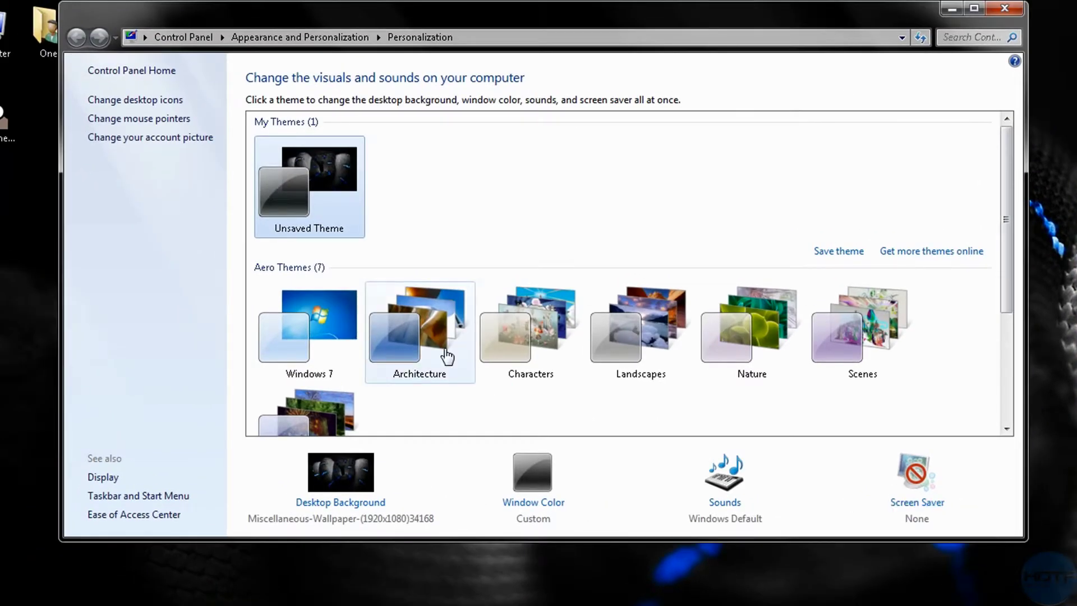
left_click(170, 308)
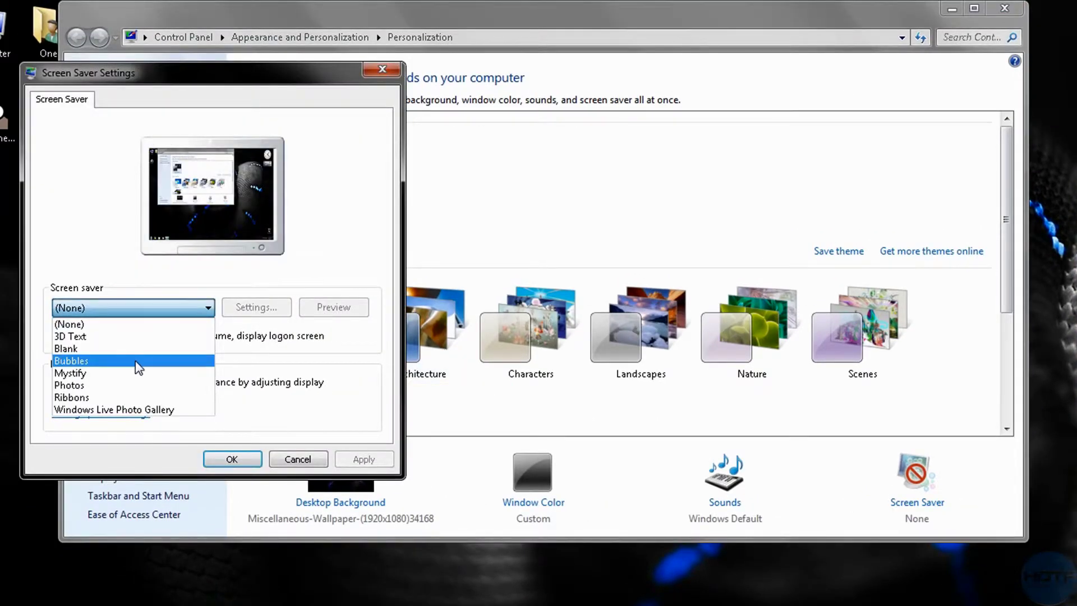
left_click(101, 366)
left_click(271, 305)
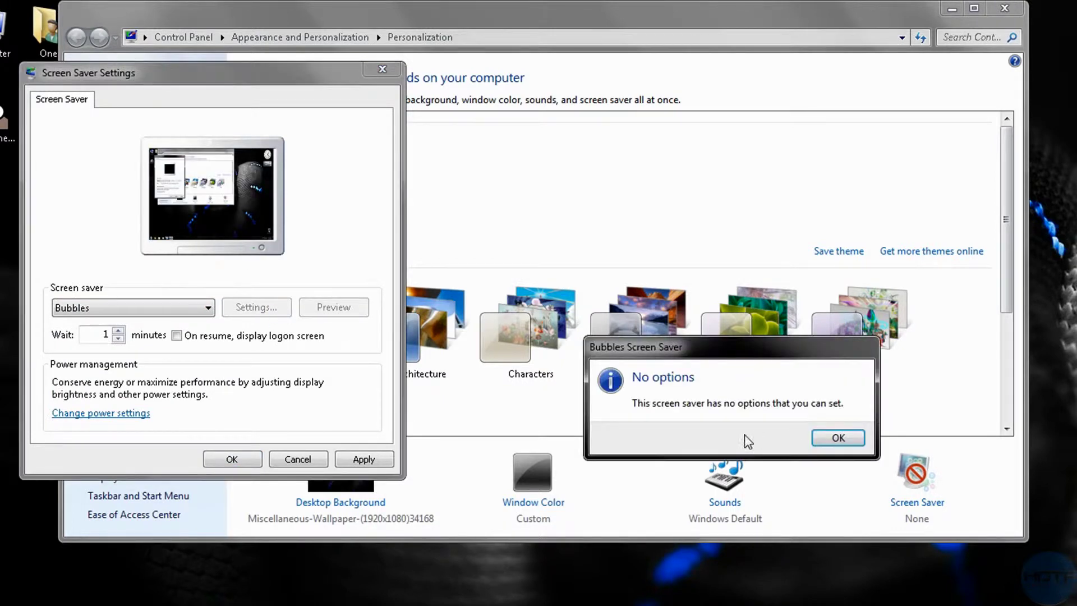
left_click(838, 444)
Step: Confirm Ribbons also has no options, then switch the screen saver back to Bubbles
left_click(131, 308)
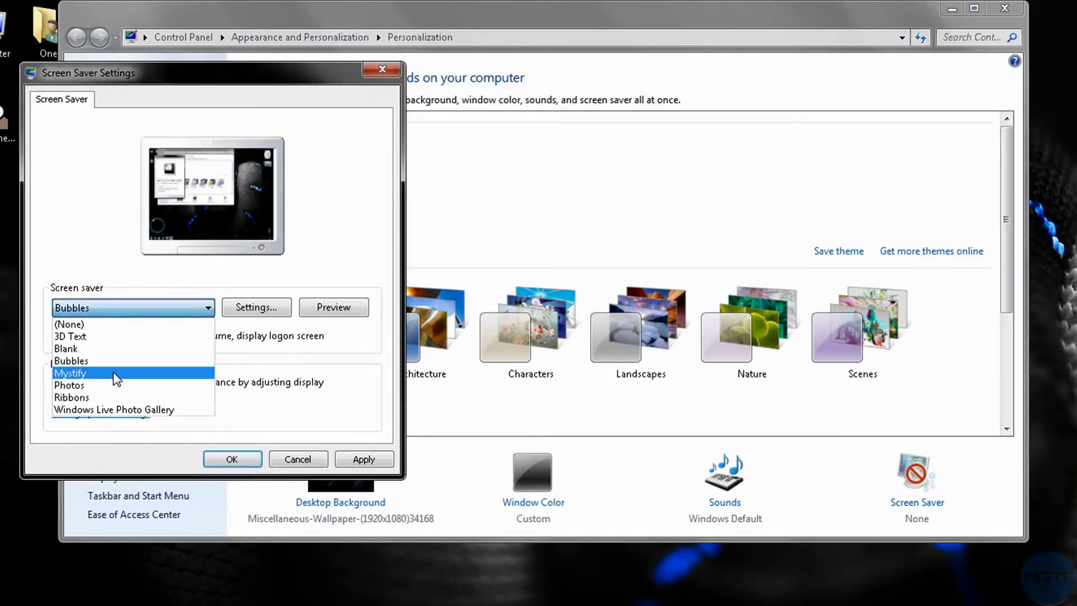
left_click(92, 392)
left_click(256, 307)
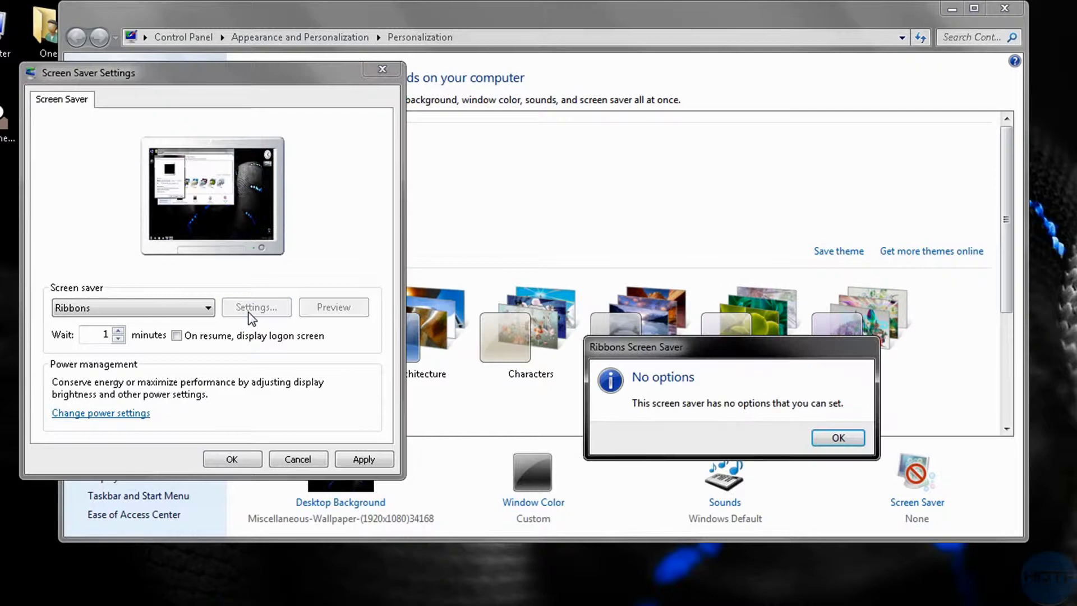
left_click(838, 439)
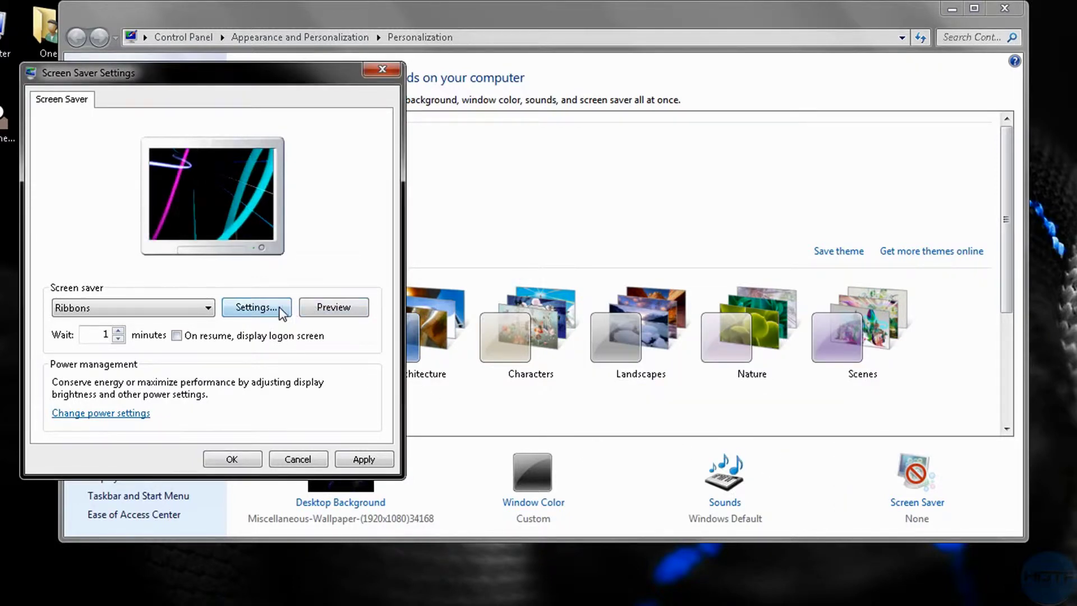
left_click(130, 308)
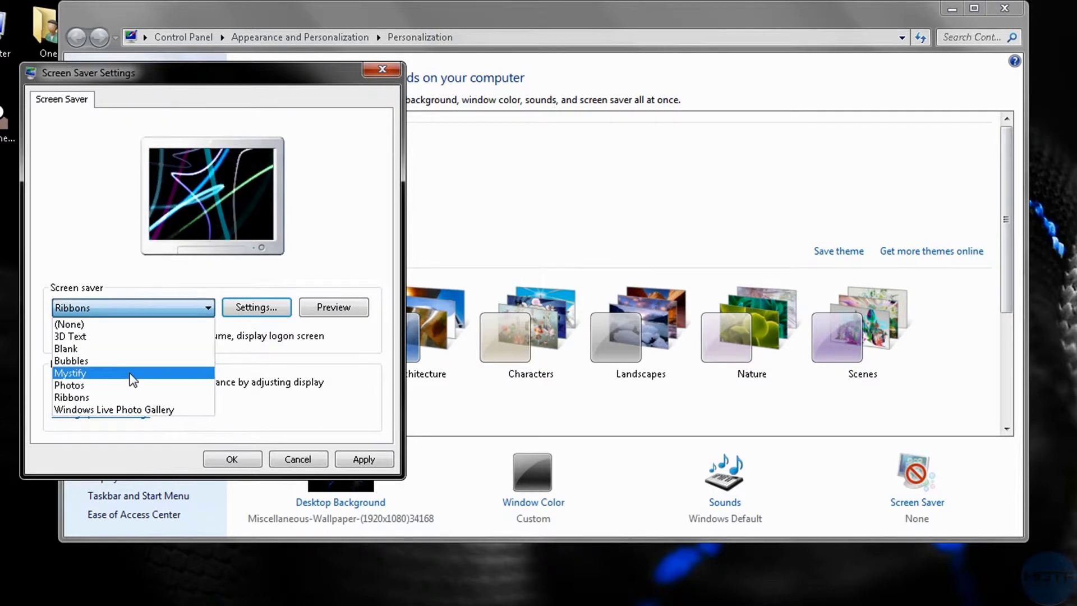
left_click(101, 360)
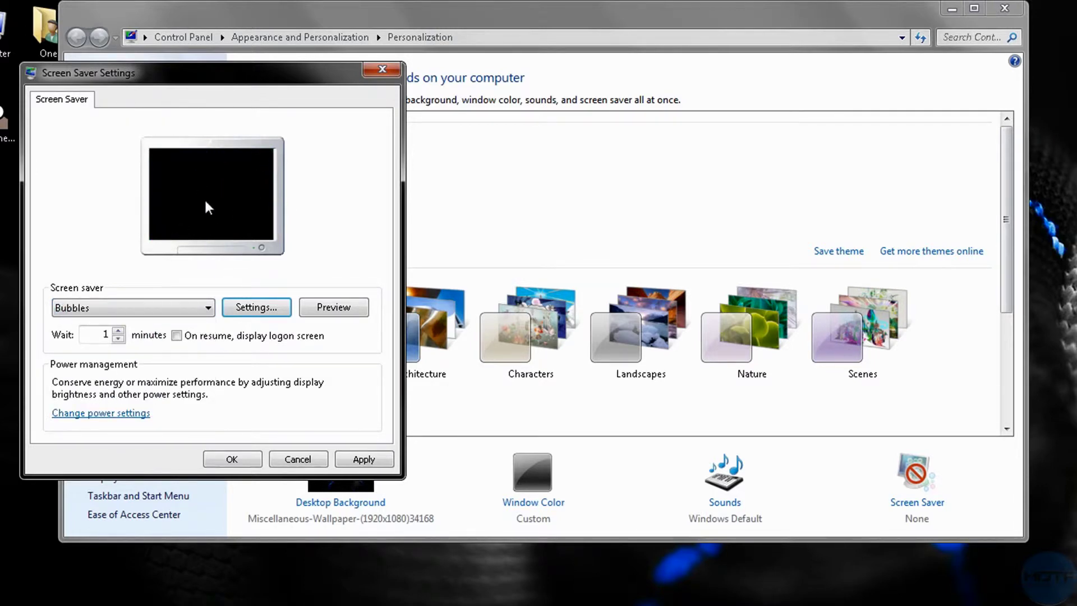
Step: Close the screen saver and Personalization windows and launch regedit from the Start menu
left_click(382, 69)
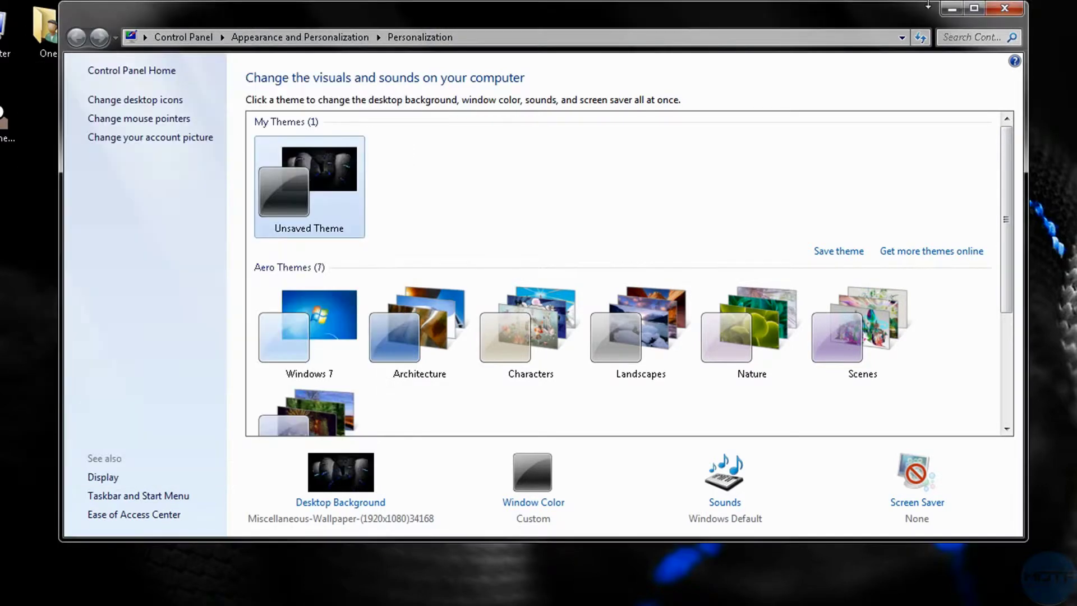
left_click(1005, 8)
key("super")
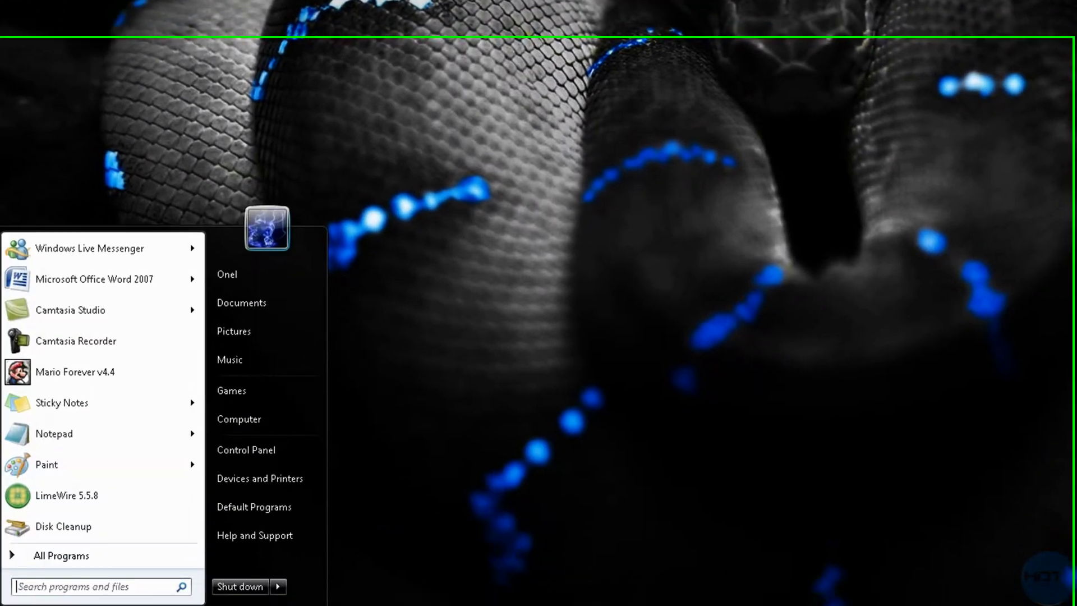
type("reged")
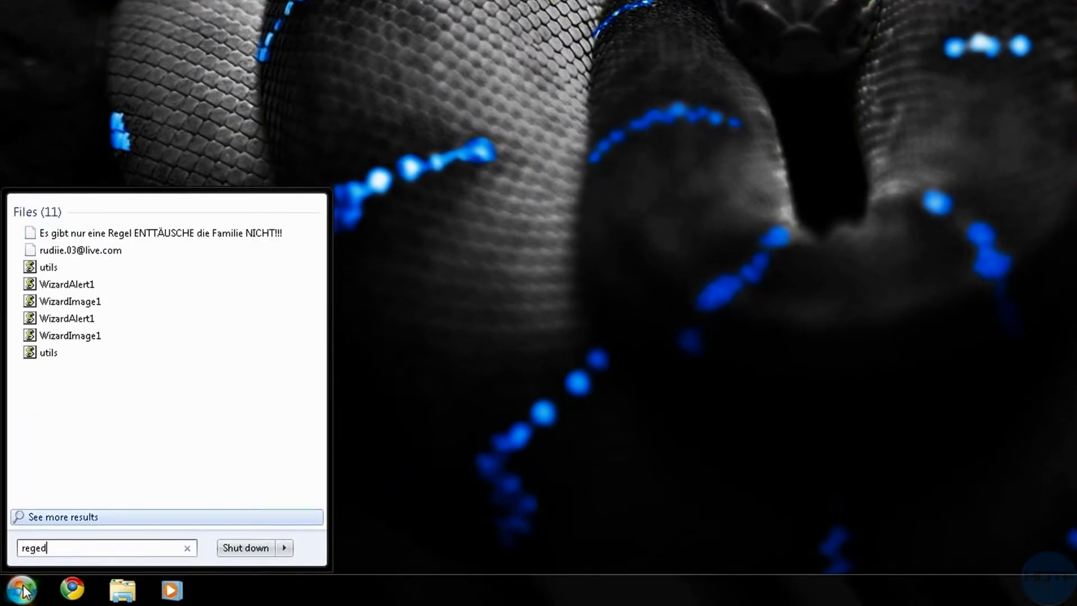
type("it")
key("Return")
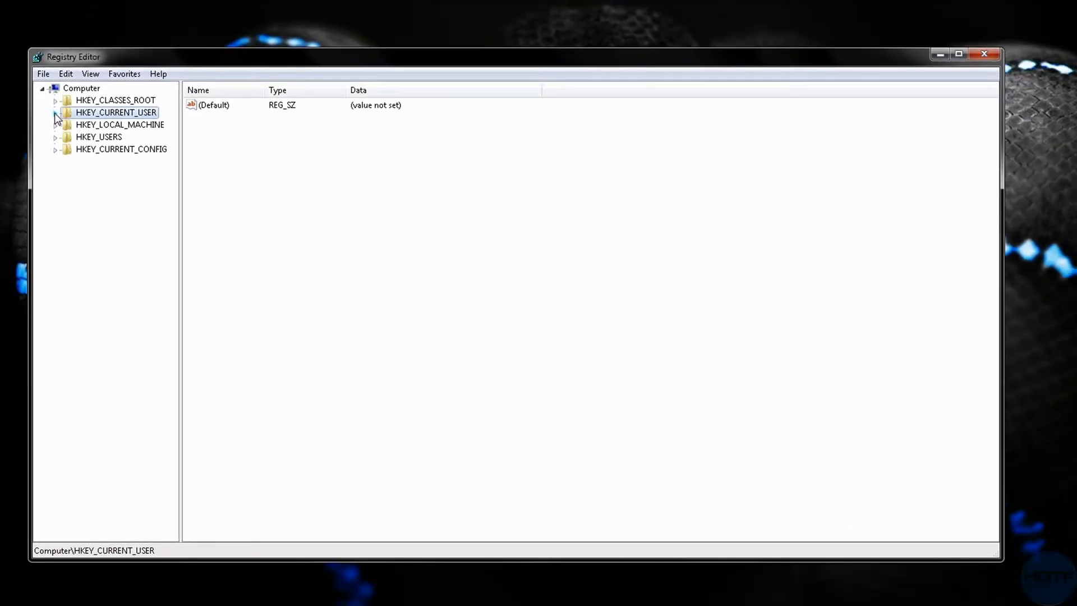
Step: Expand HKEY_CURRENT_USER\Software\Microsoft\Windows\CurrentVersion\Screensavers in the tree
left_click(55, 113)
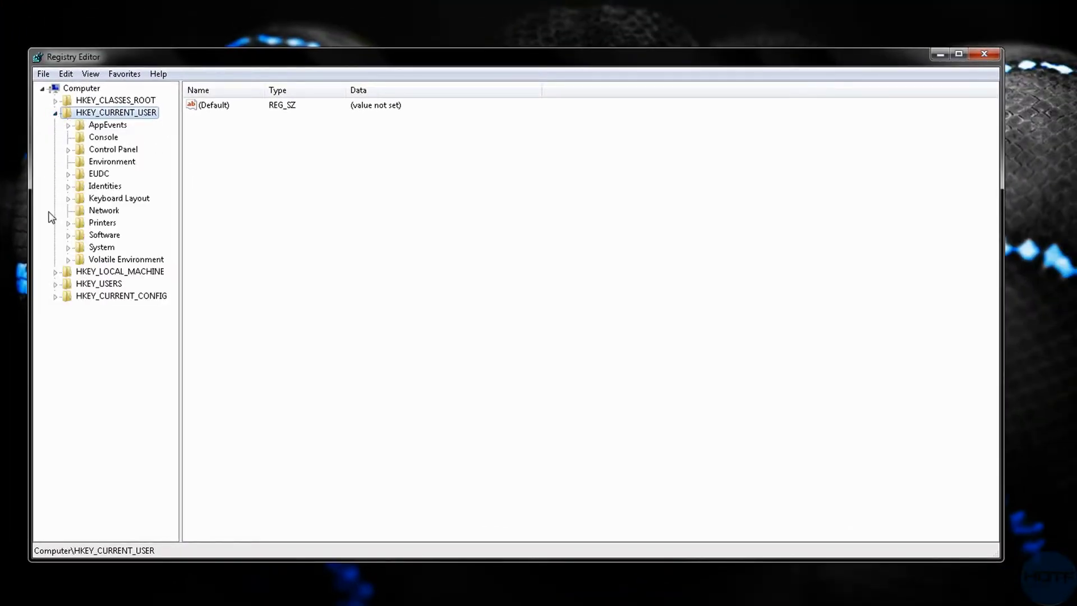
left_click(71, 235)
scroll(108, 313, "down", 3)
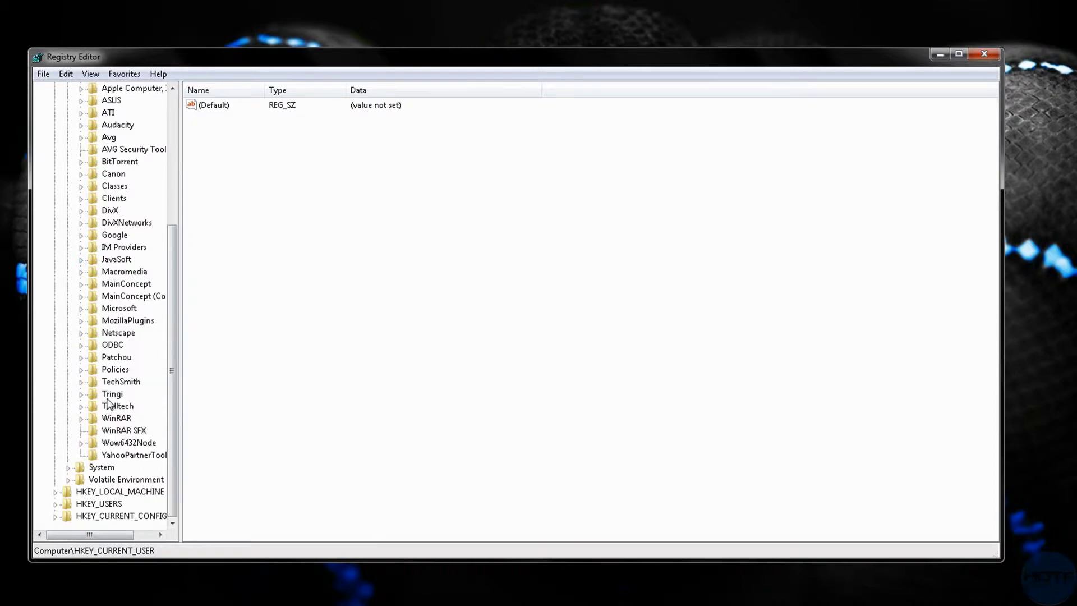
left_click(82, 309)
scroll(127, 353, "down", 3)
scroll(130, 387, "down", 3)
scroll(126, 424, "down", 3)
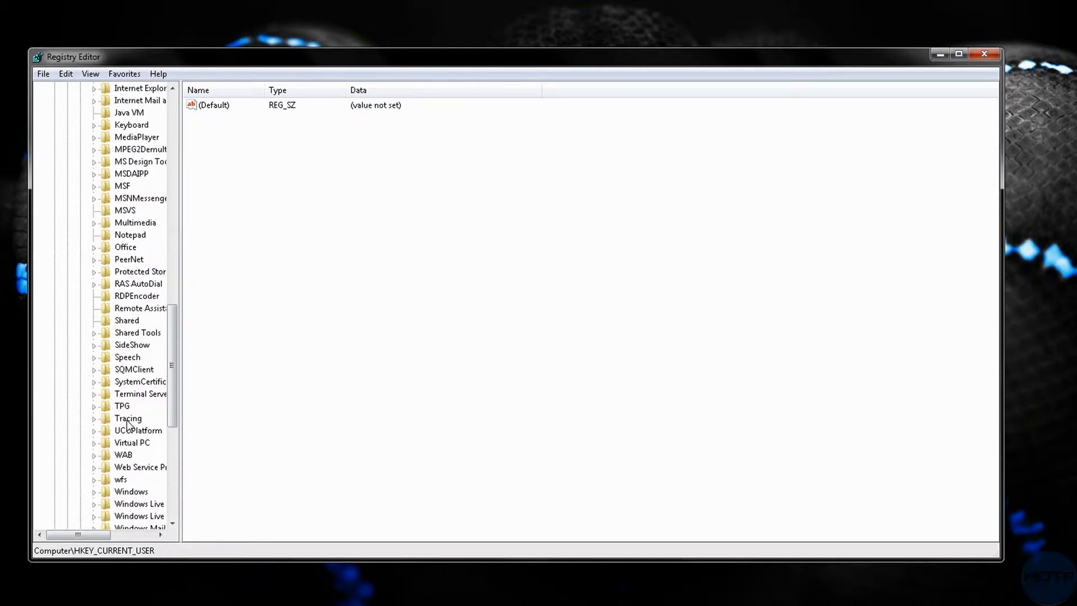
scroll(122, 421, "down", 3)
left_click(94, 345)
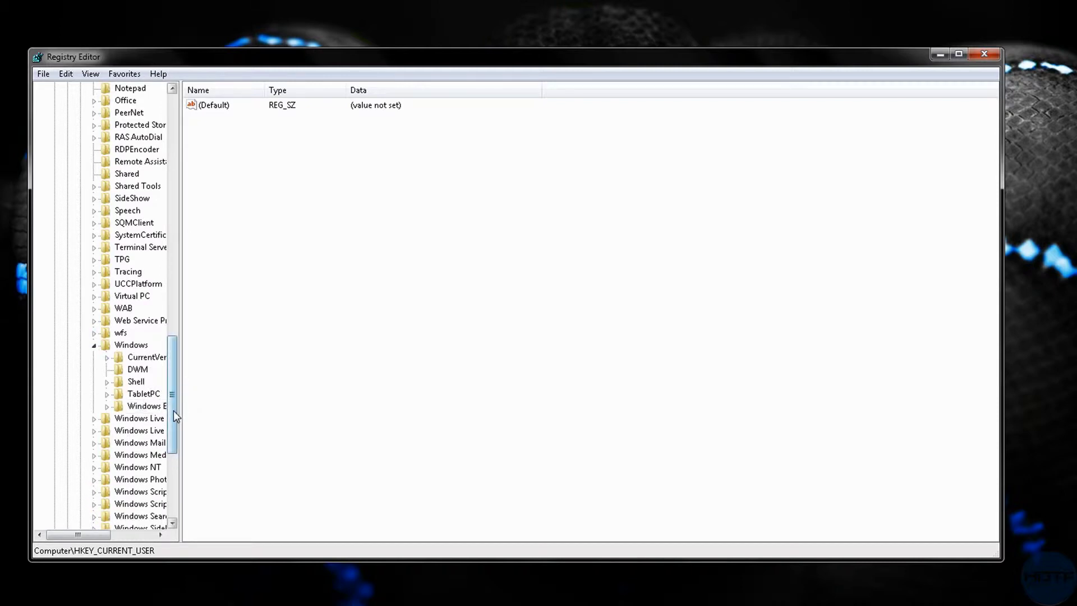
left_click_drag(173, 412, 174, 421)
left_click(108, 358)
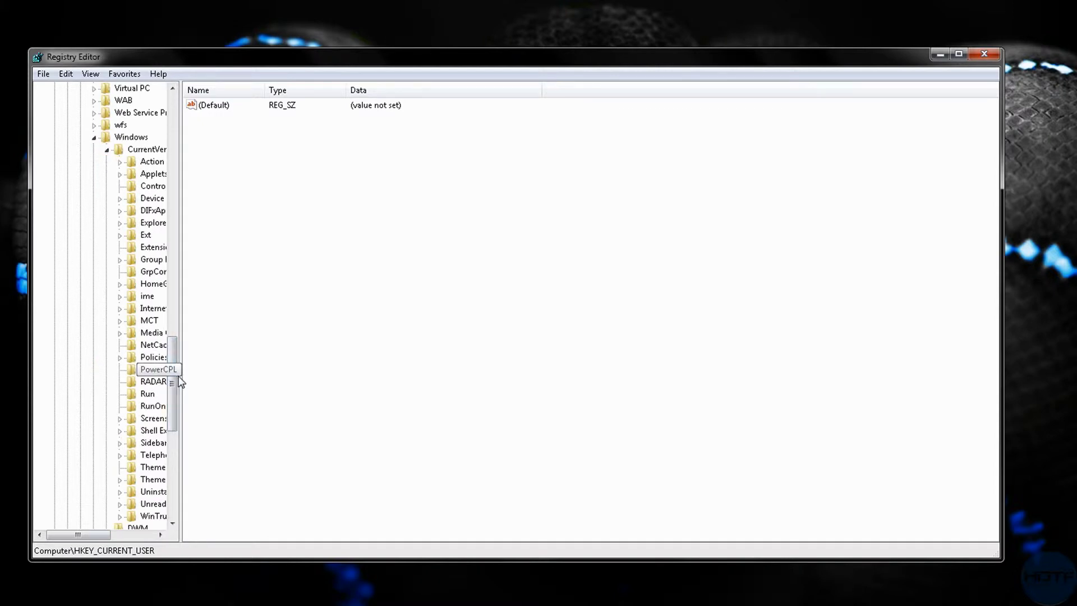
left_click(120, 419)
Step: Select the Bubbles key, glance at its Screen 1 subkey, and return to show Bubbles' values
left_click(160, 430)
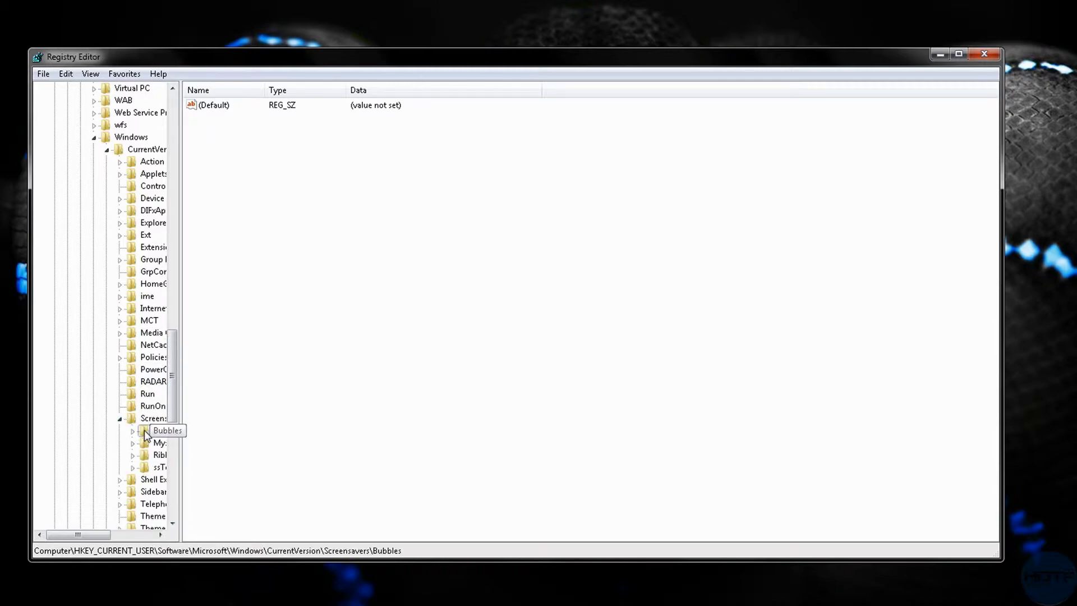
left_click_drag(78, 536, 114, 535)
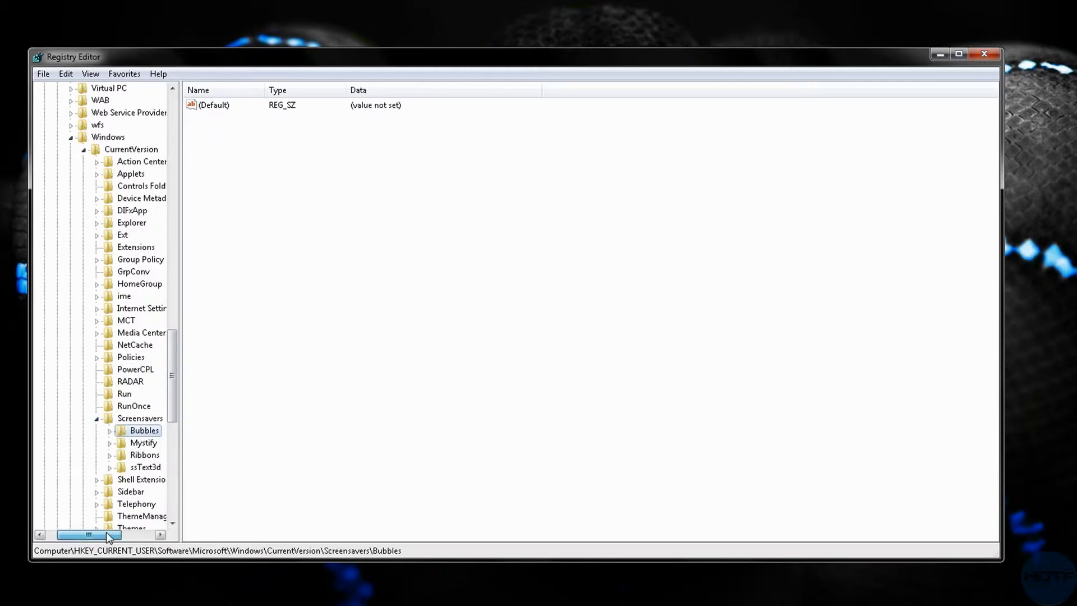
left_click(61, 430)
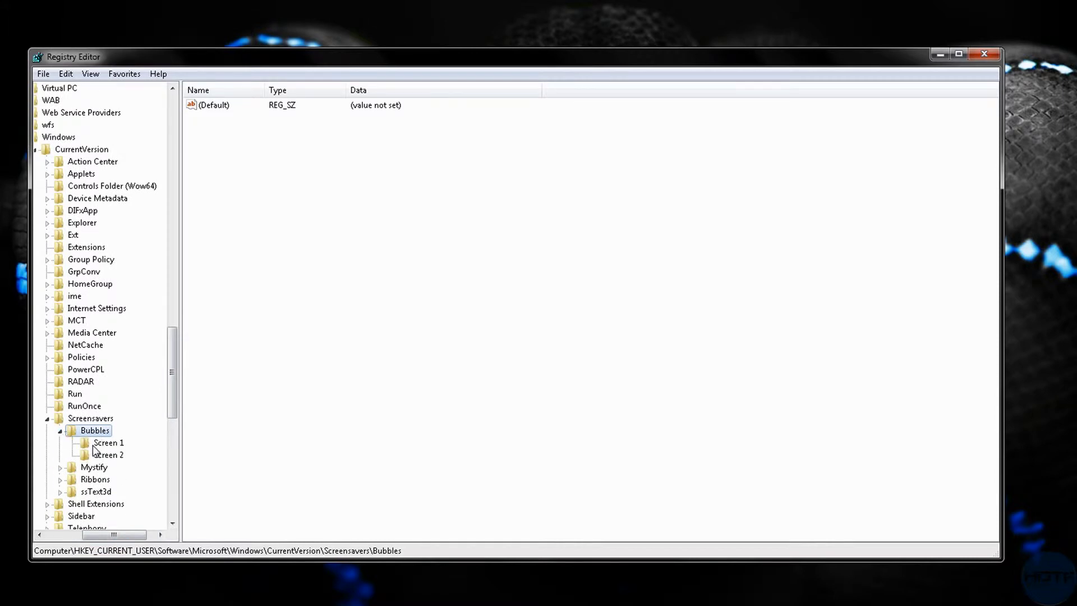
left_click(106, 443)
left_click(89, 431)
left_click(61, 430)
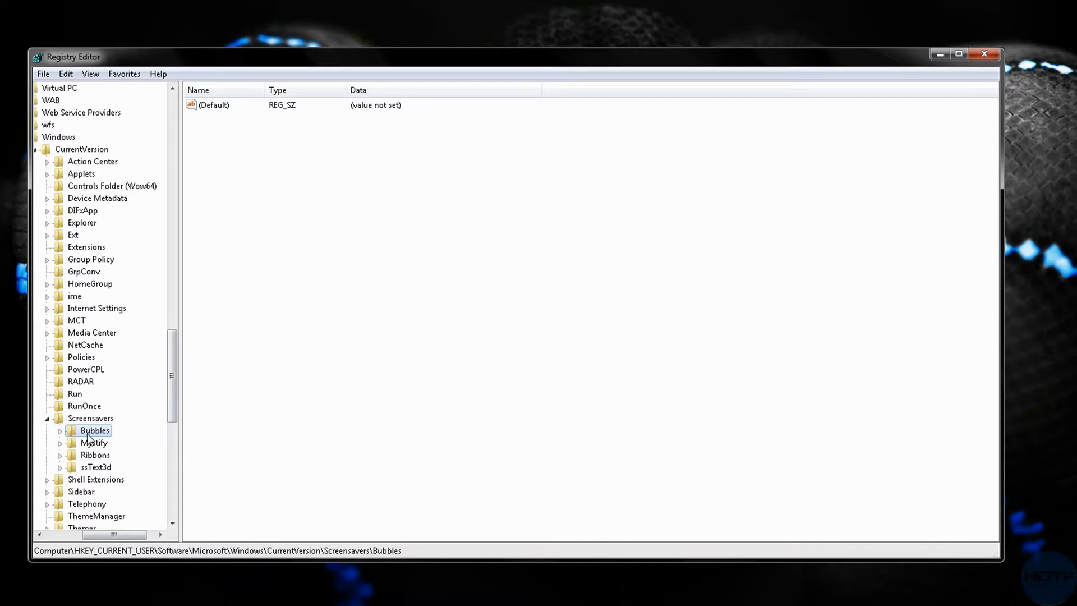
Step: Create a new DWORD (32-bit) value named ShowShadows under the Bubbles key
right_click(348, 223)
mouse_move(376, 226)
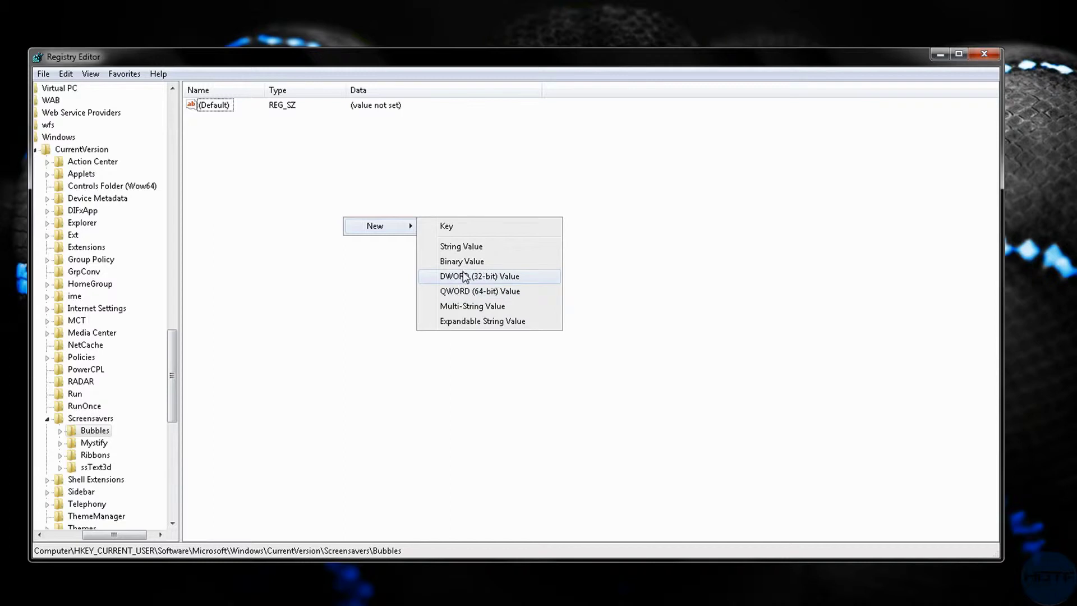
left_click(489, 278)
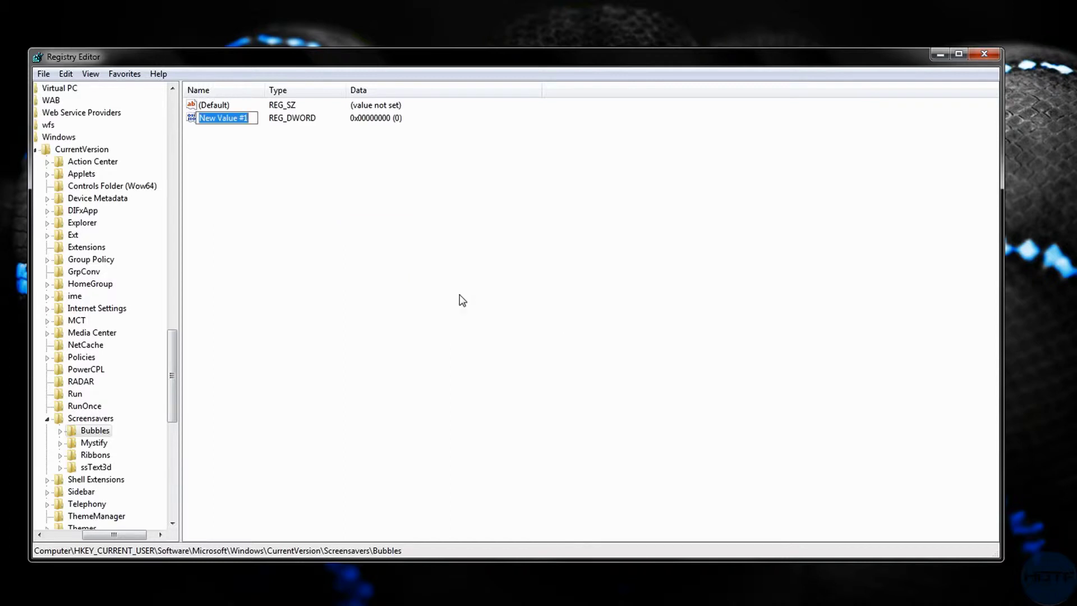
type("S")
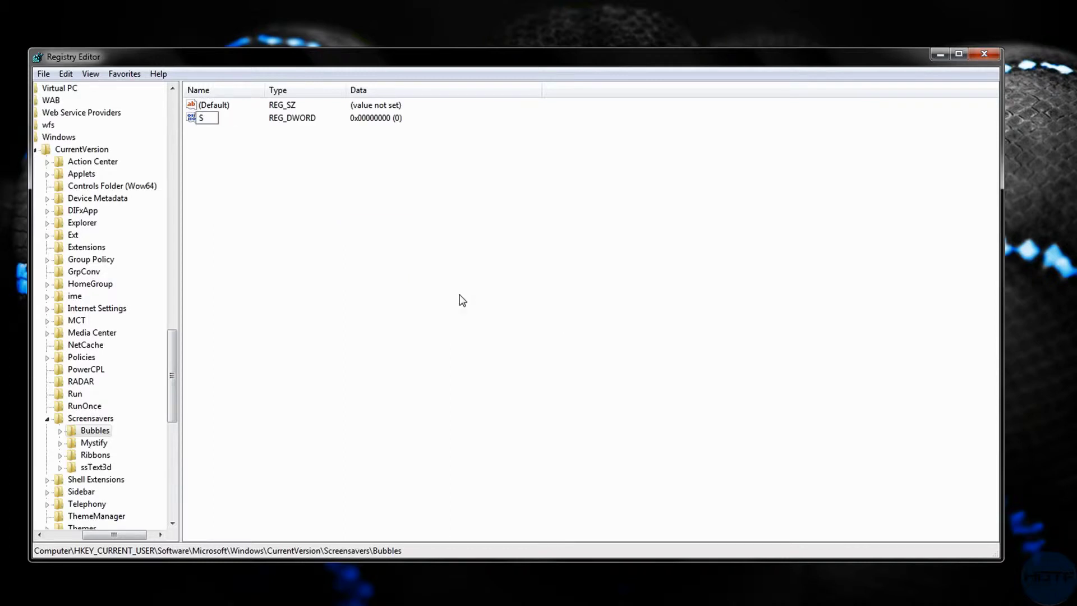
type("how")
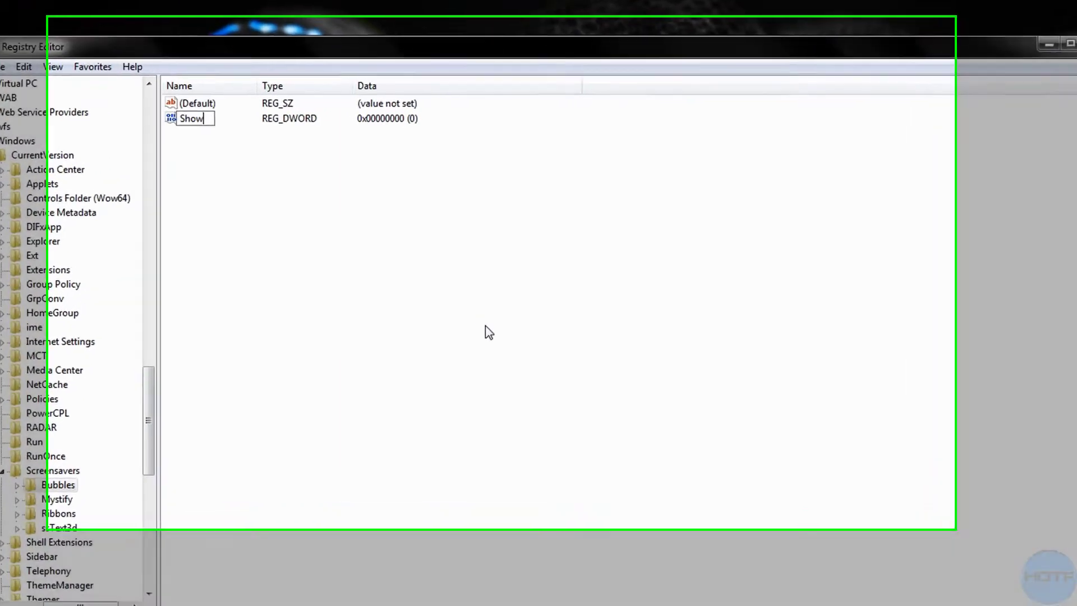
type("S")
type("ha")
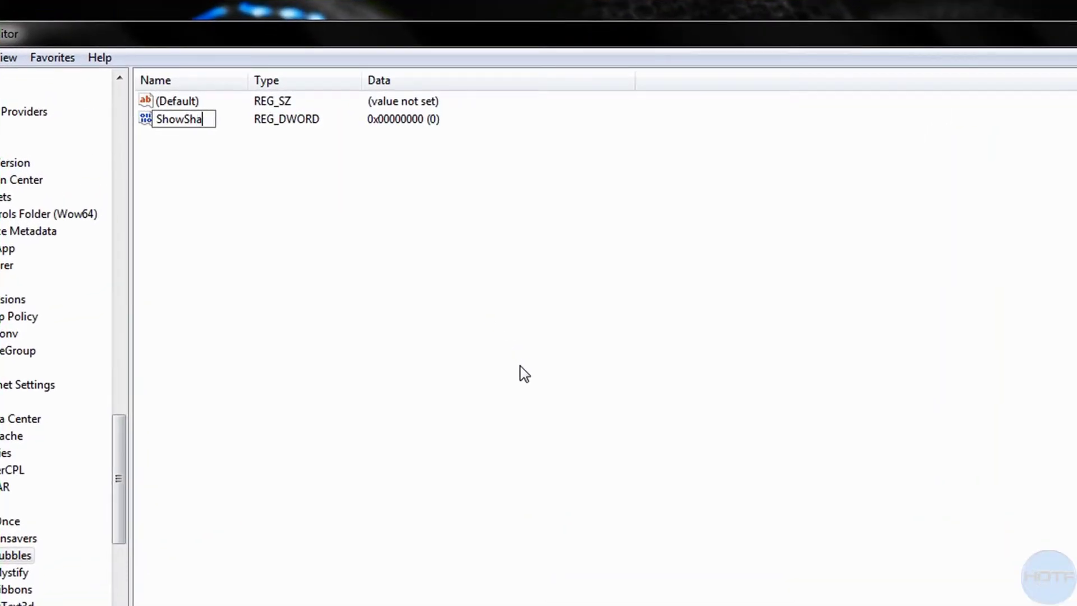
type("dows")
key("Return")
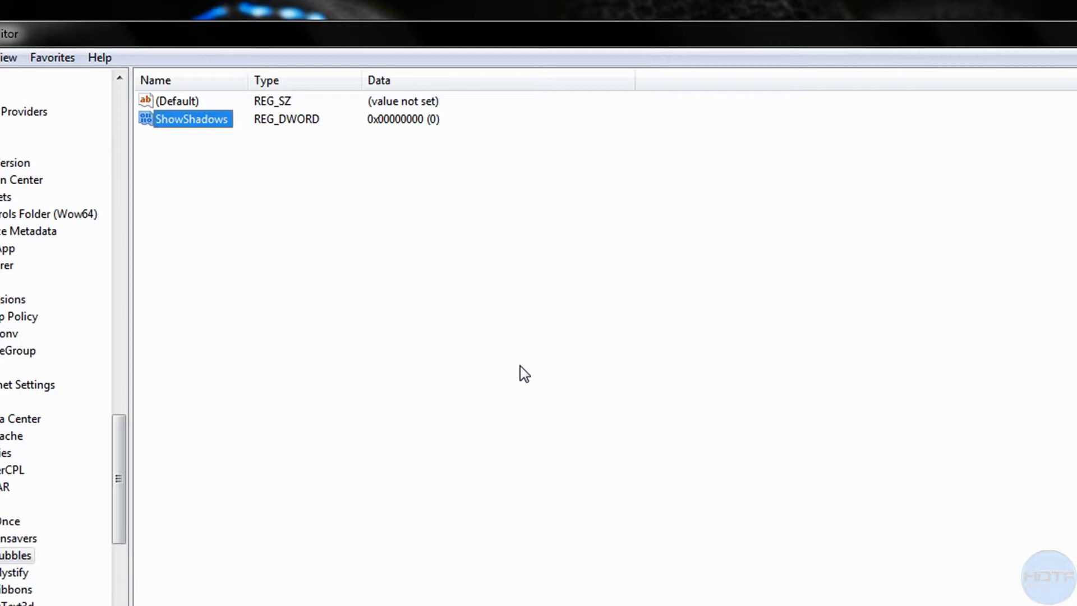
Step: Modify ShowShadows so its value data is 1
right_click(163, 118)
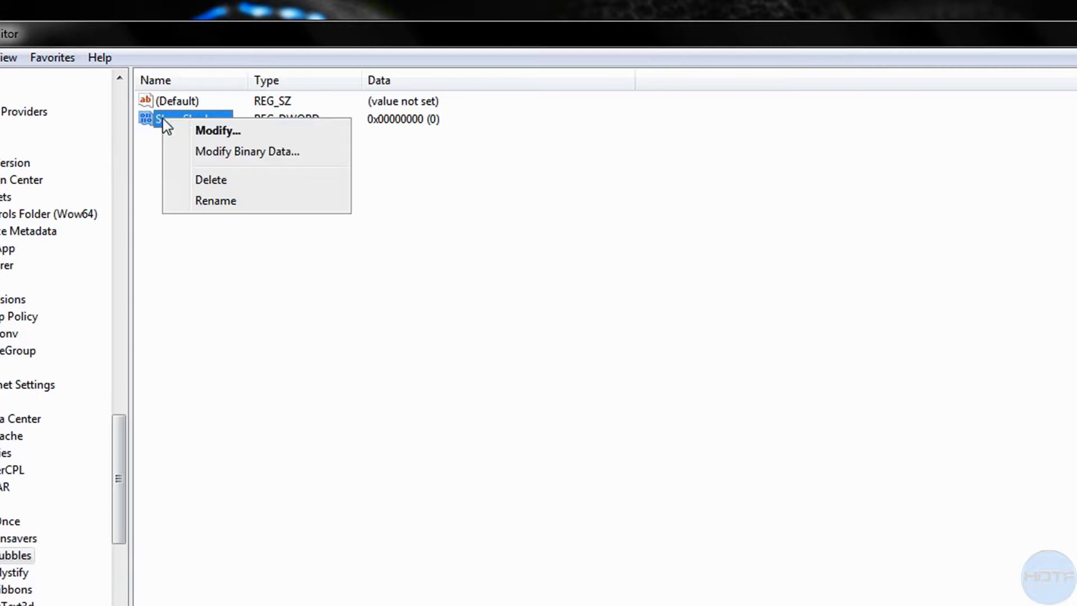
left_click(232, 135)
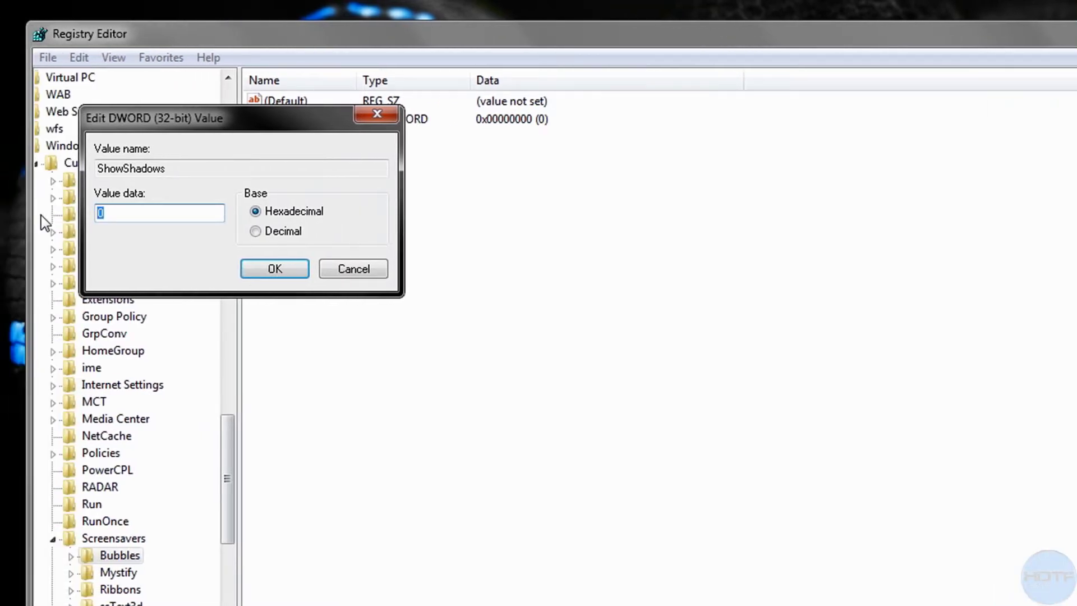
type("1")
key("Return")
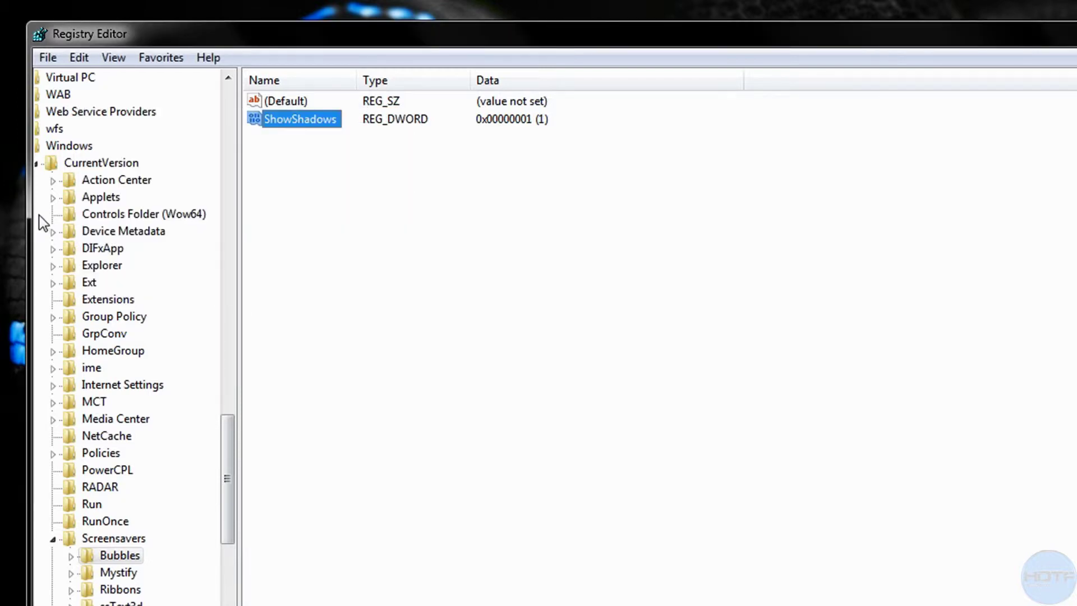
Step: Create a second DWORD (32-bit) value named MaterialGlass under Bubbles
right_click(471, 384)
mouse_move(514, 392)
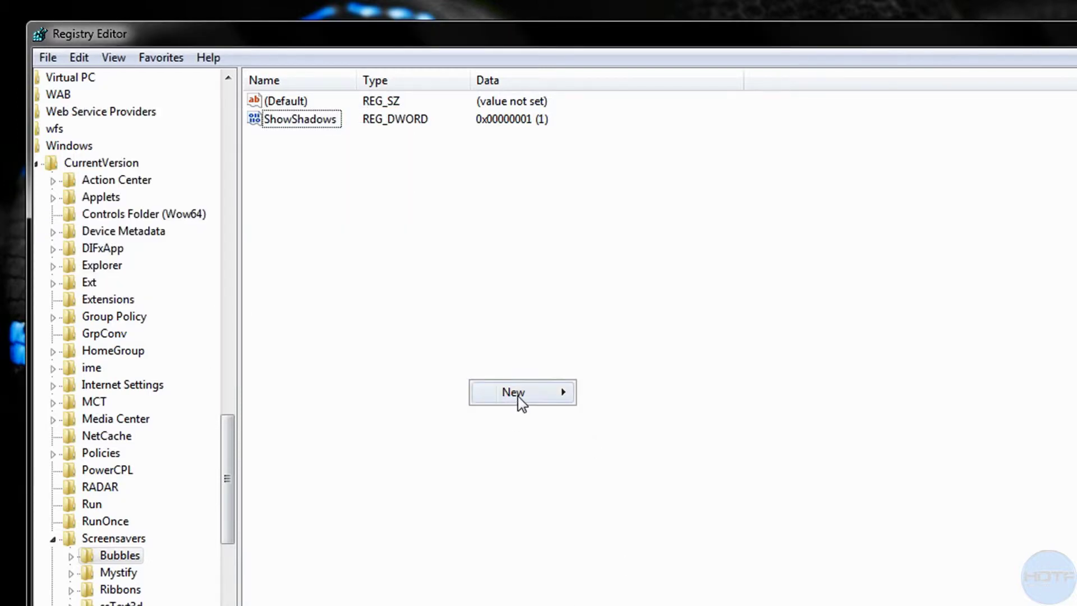
left_click(654, 465)
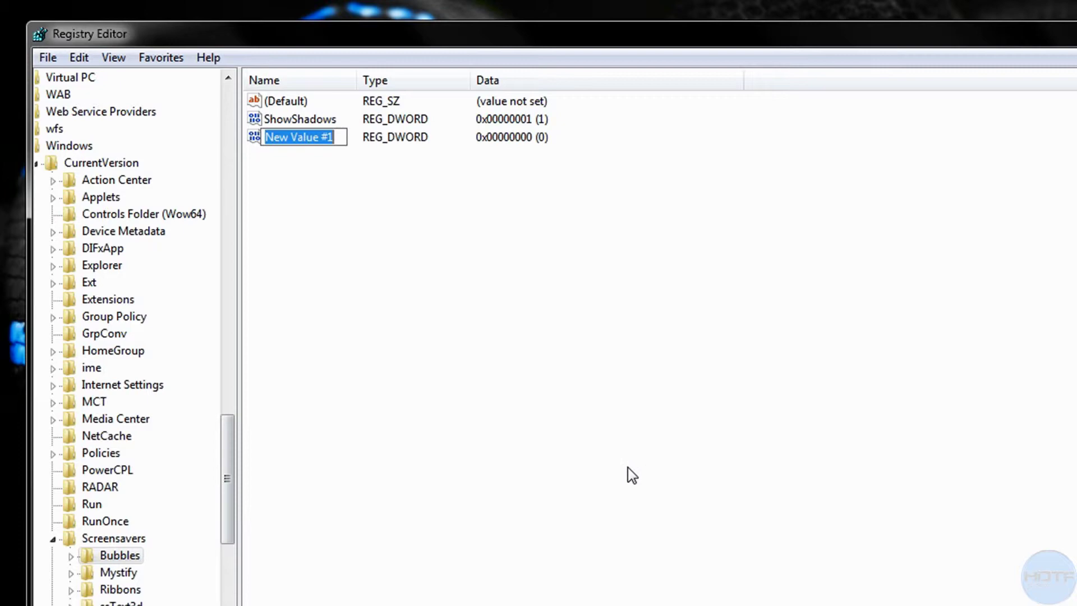
type("Ma")
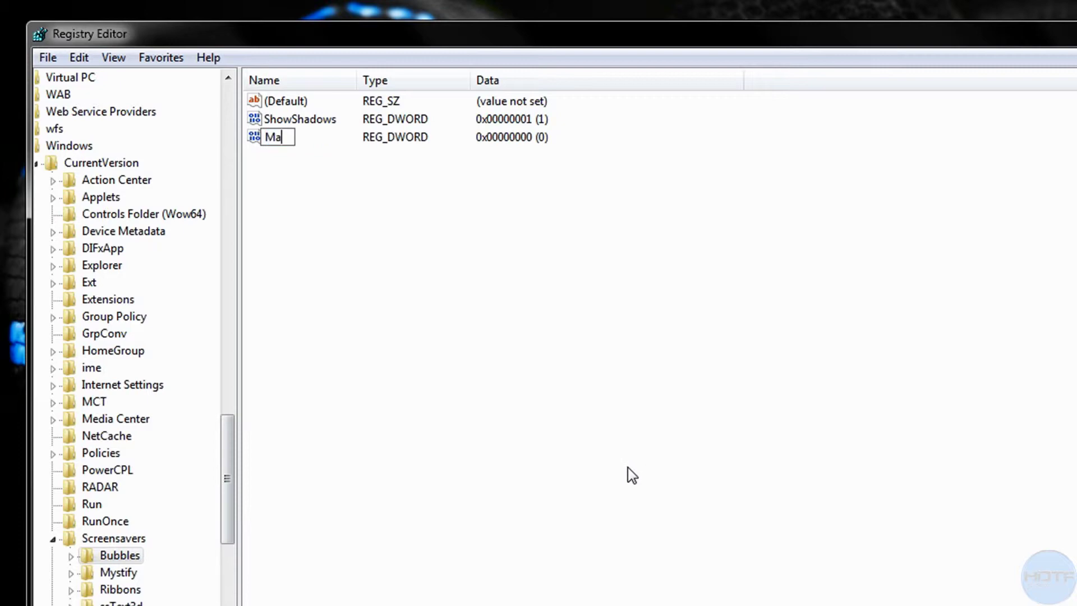
type("terial")
type("Glass")
key("Return")
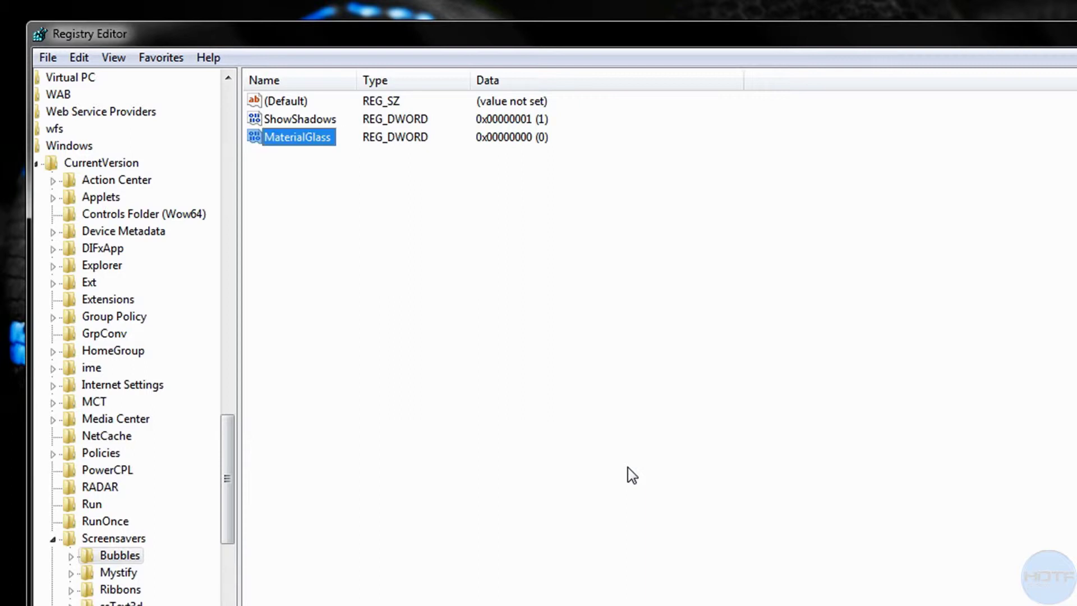
Step: Review MaterialGlass's data, leaving it at 0, and start adding another value
right_click(307, 141)
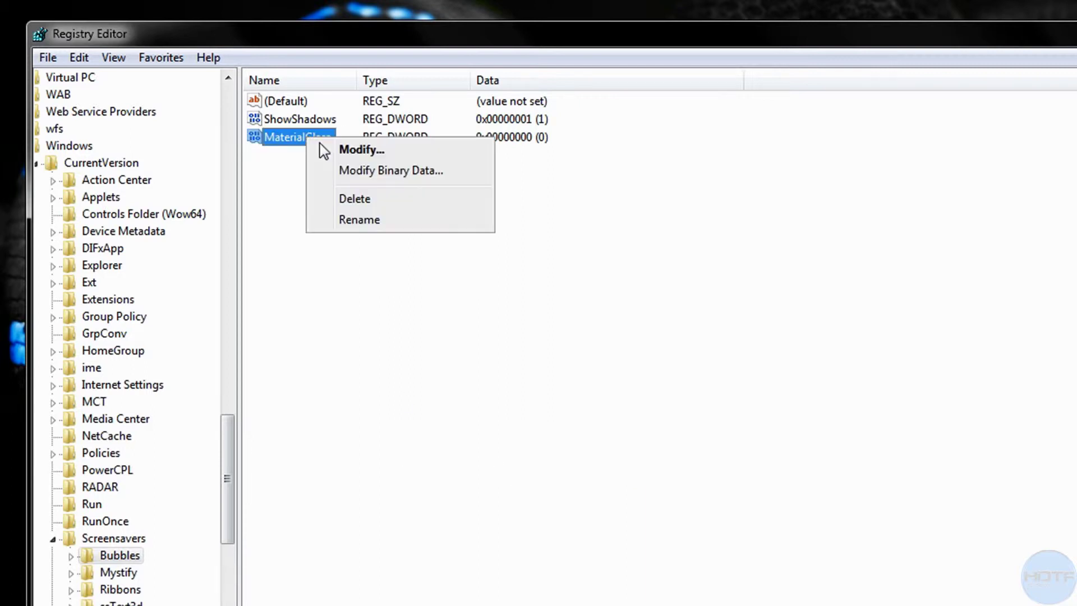
left_click(358, 148)
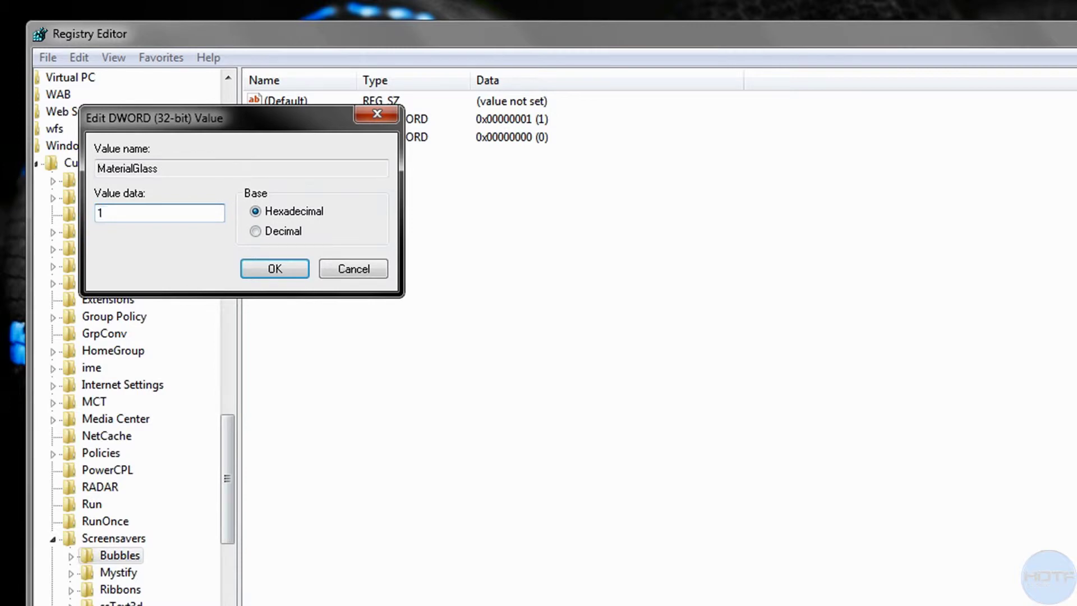
key("Return")
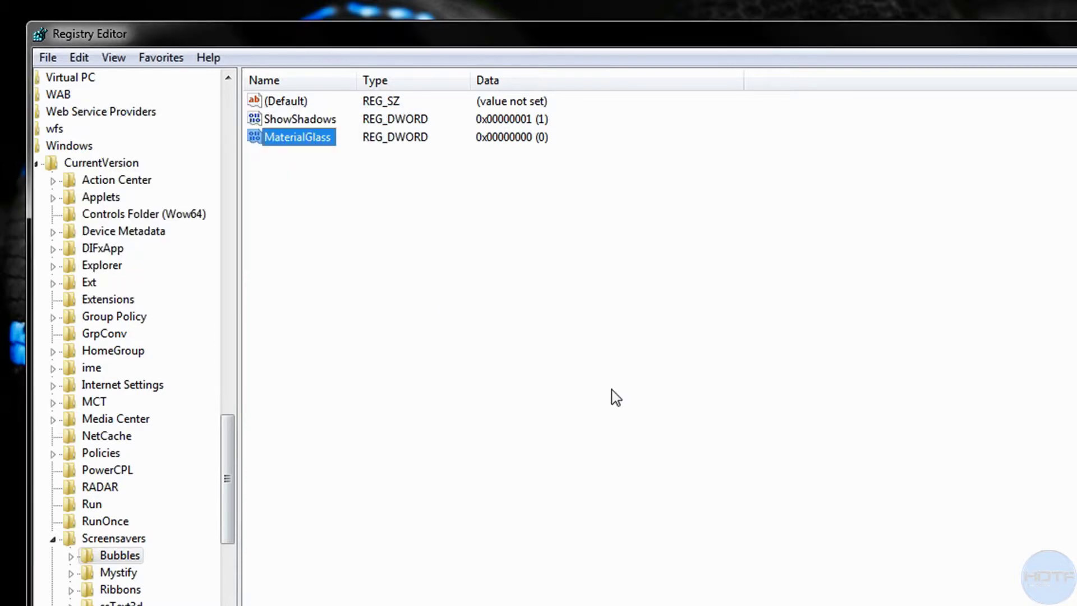
right_click(345, 296)
mouse_move(391, 309)
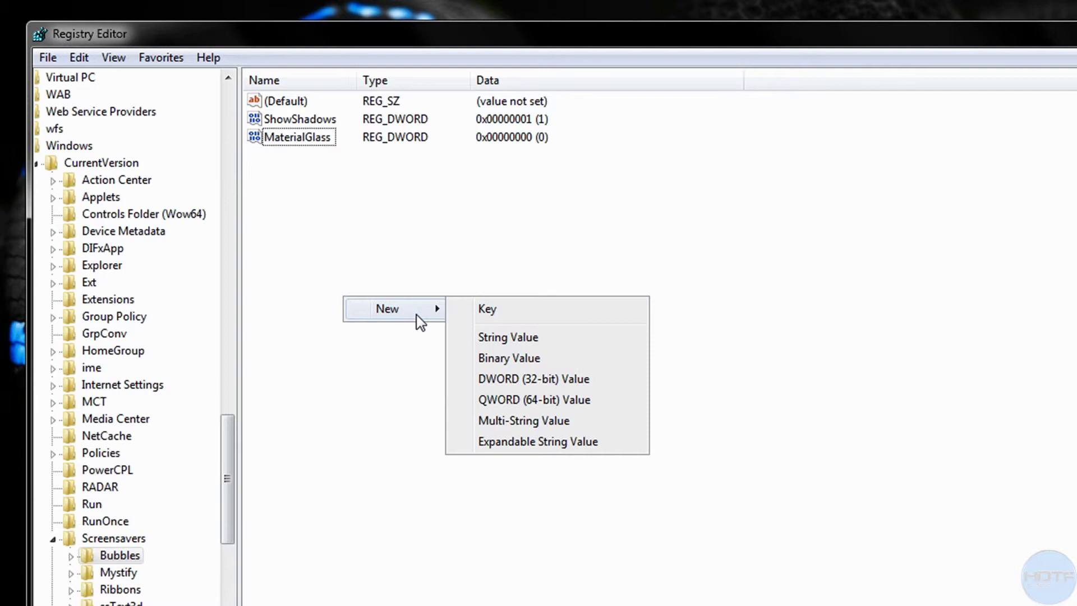
Step: Create a ShowBubbles DWORD under Bubbles and set its data to 1
left_click(548, 378)
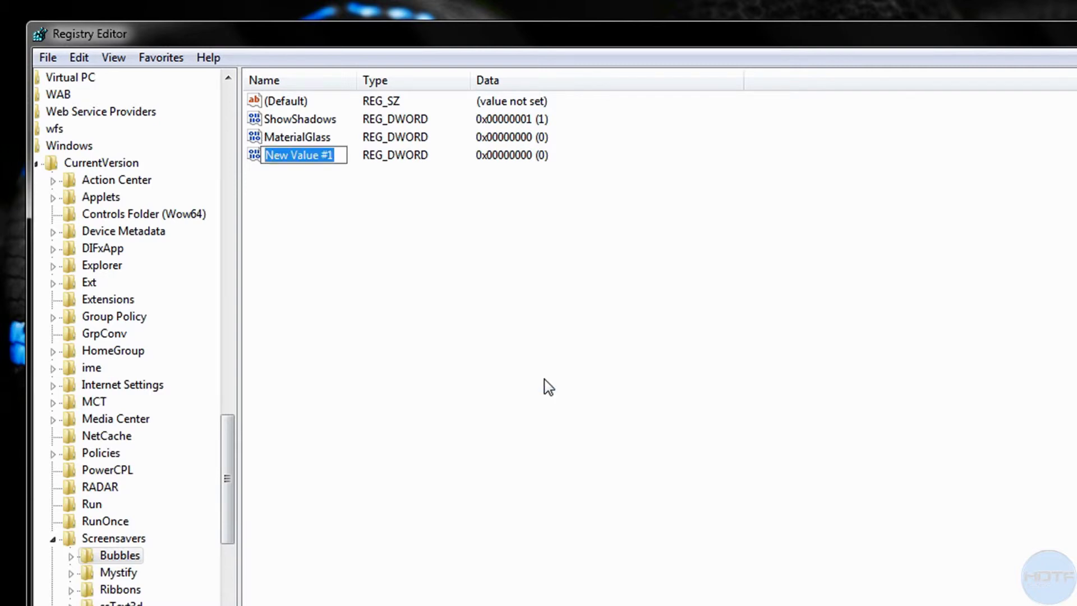
type("Show")
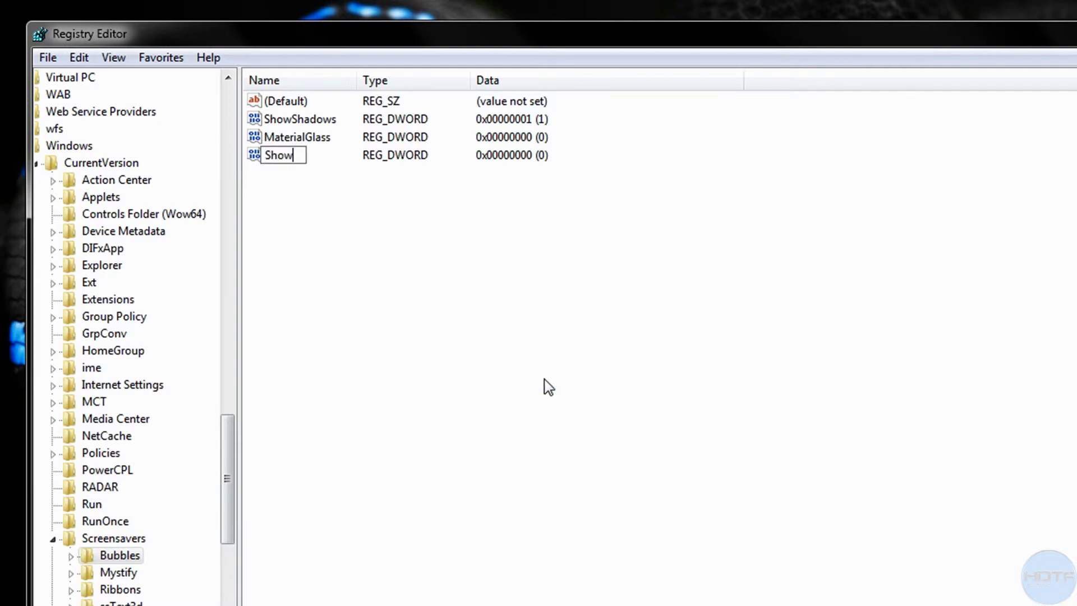
type("Bubbles")
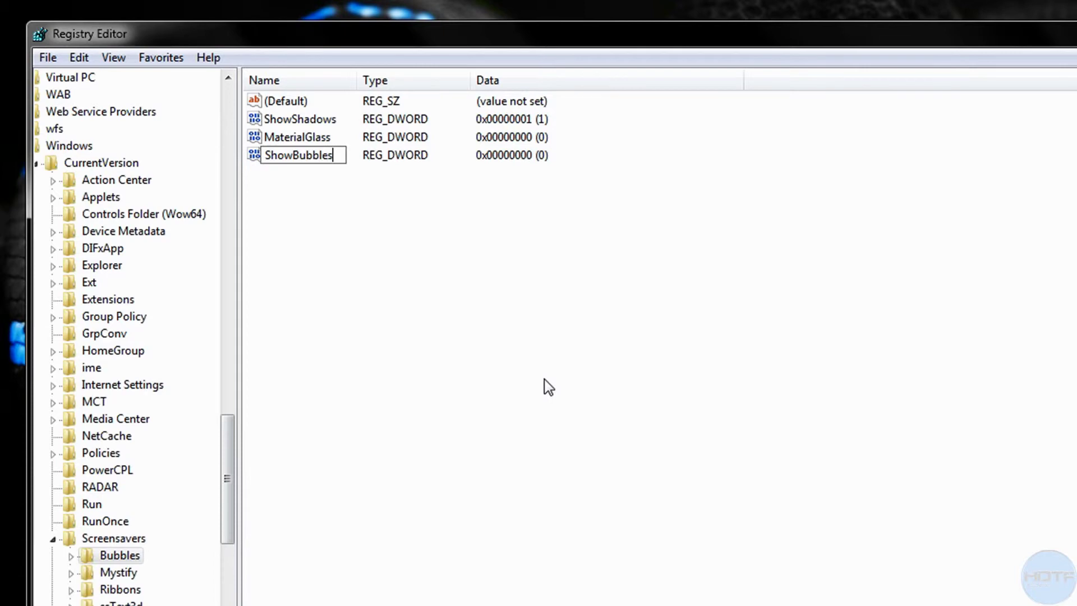
key("Return")
right_click(302, 155)
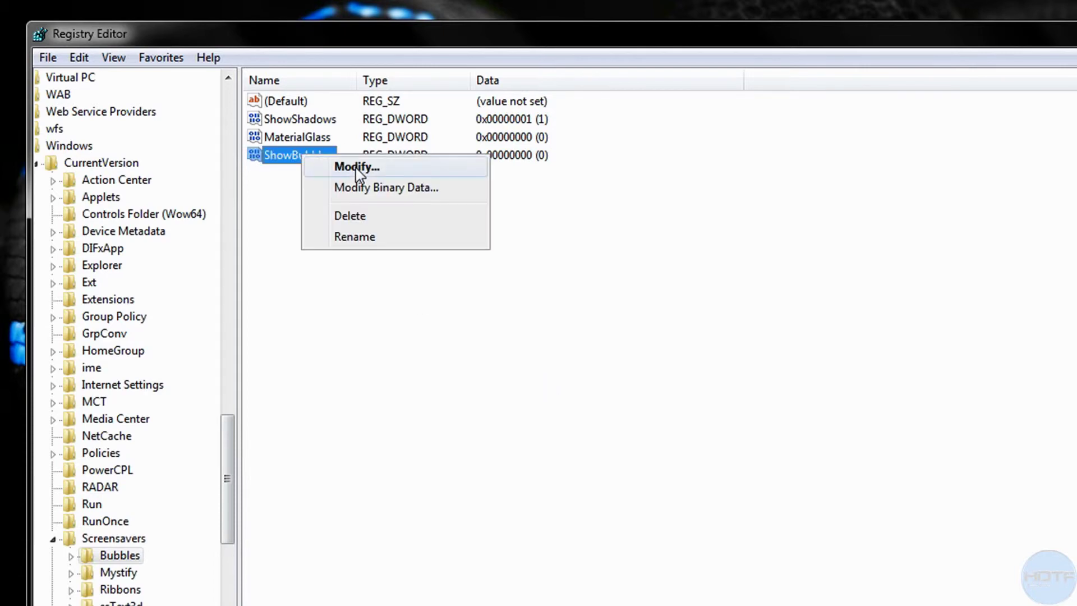
left_click(357, 167)
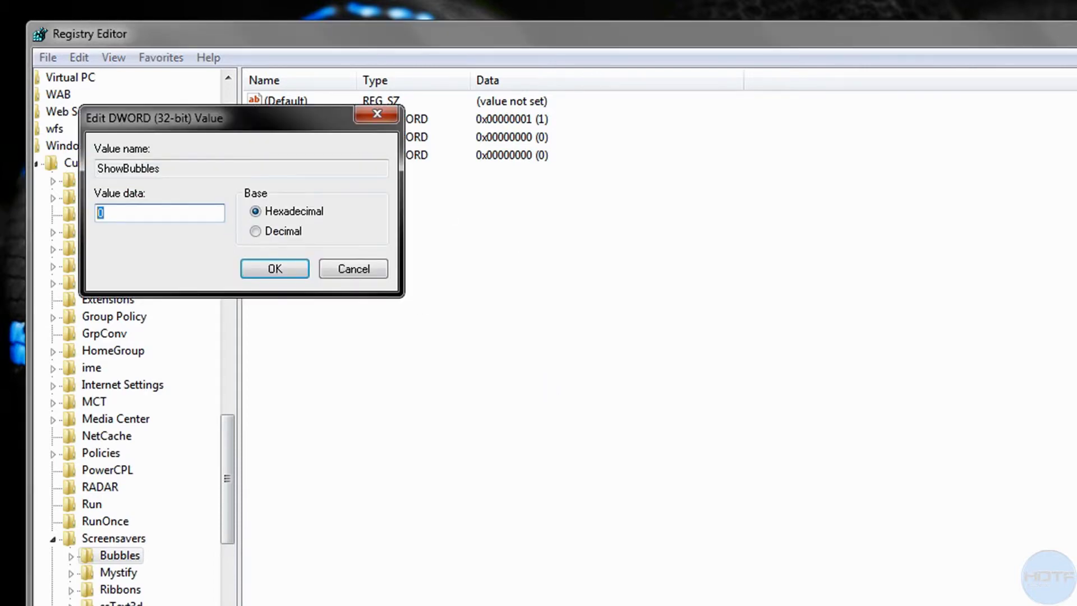
type("1")
key("Return")
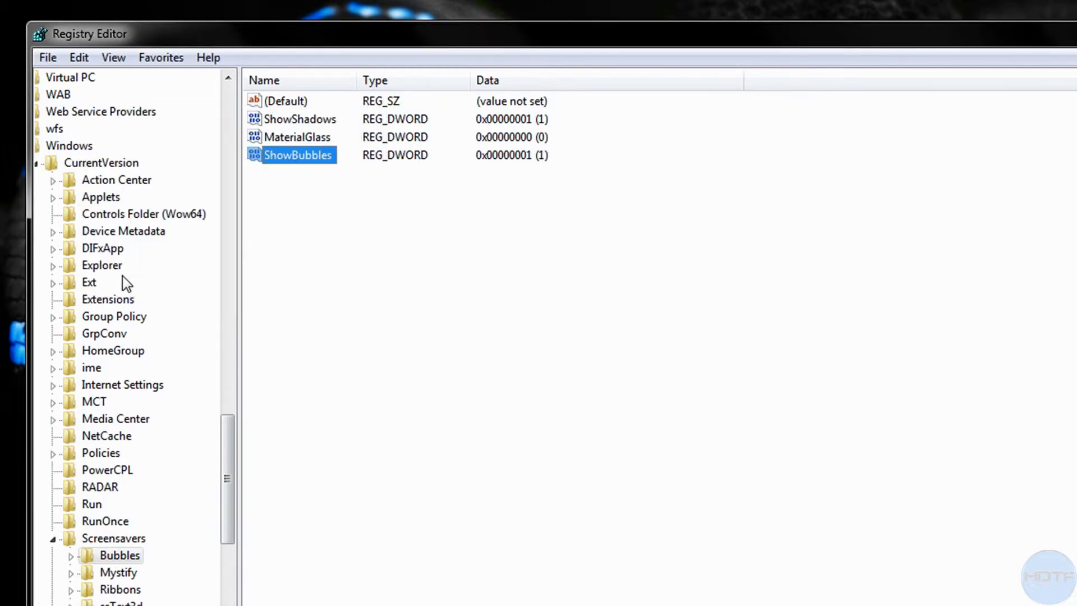
Step: In the Ribbons key, create a new DWORD (32-bit) value named NumRibbon
left_click(119, 590)
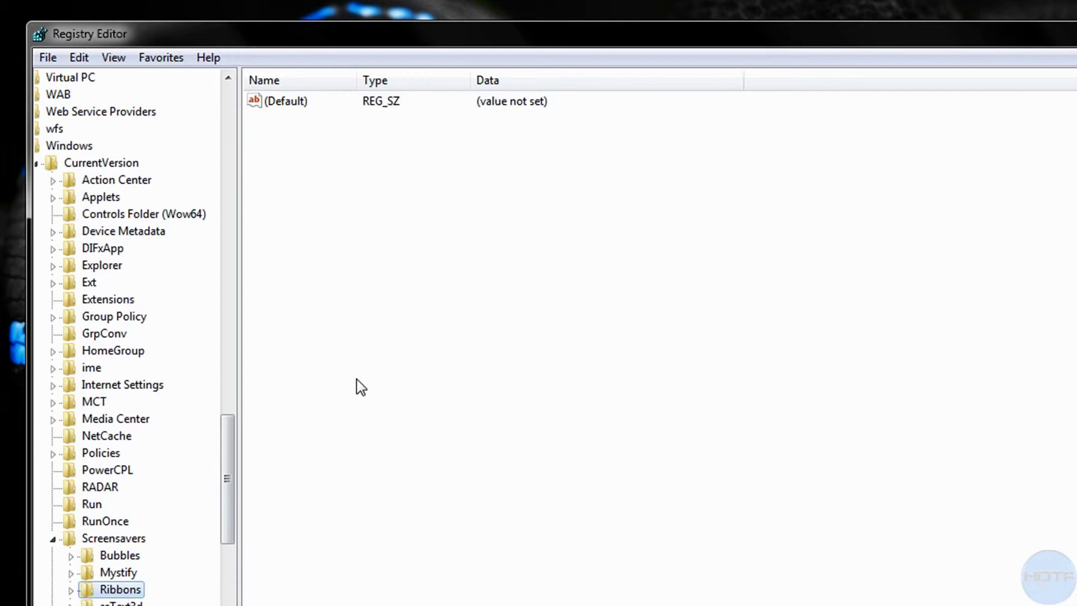
right_click(371, 372)
mouse_move(421, 385)
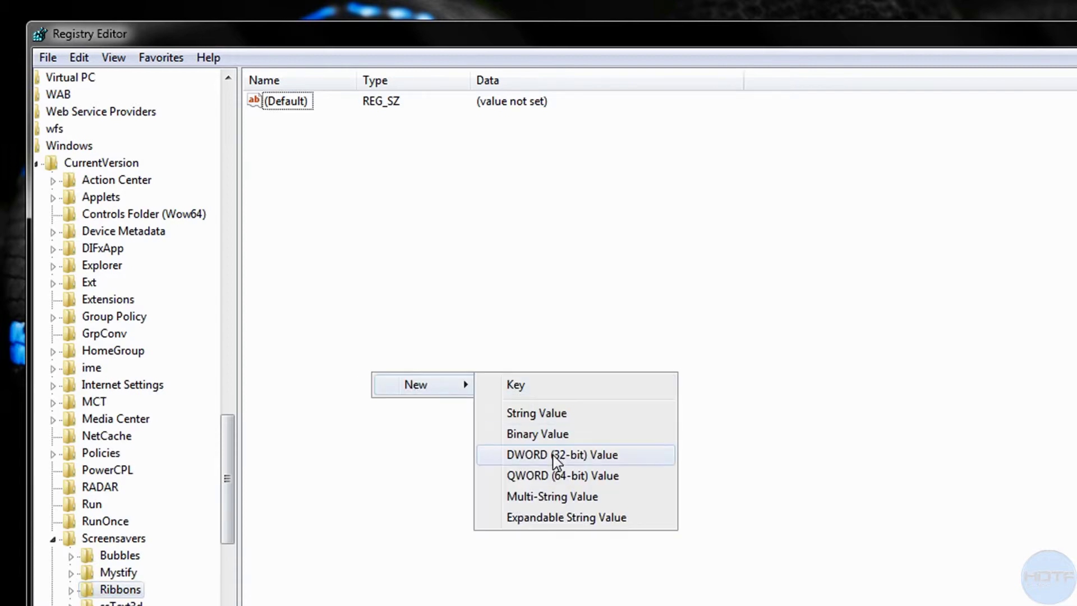
left_click(557, 459)
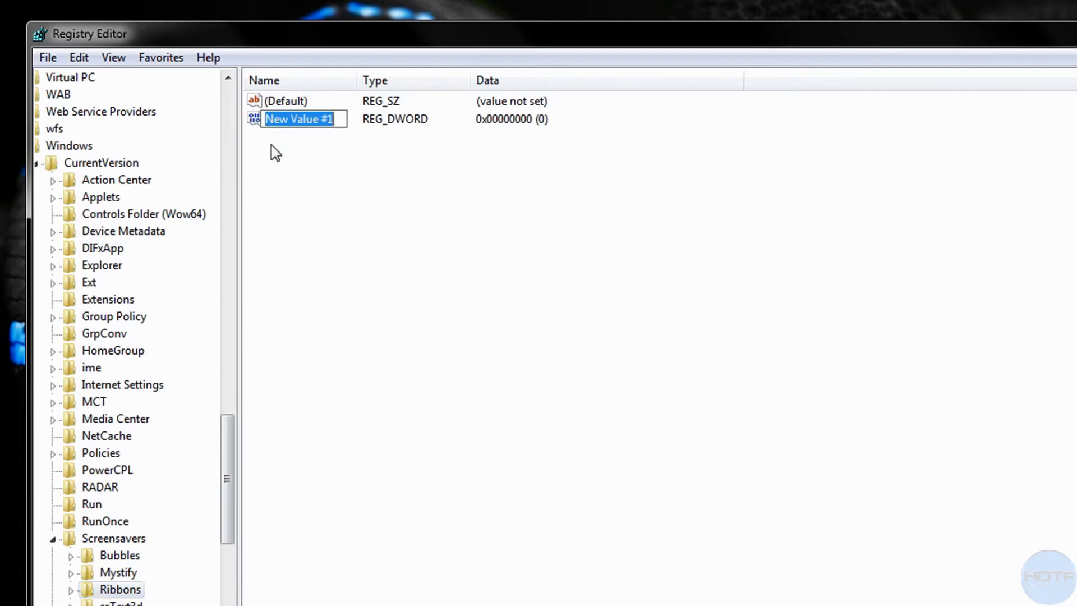
type("Num")
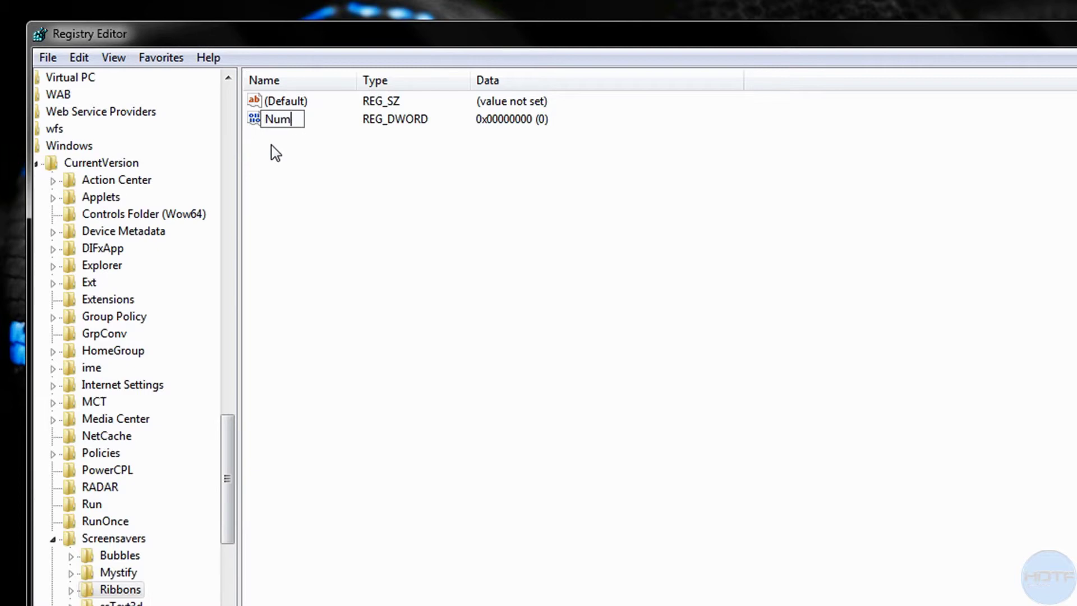
type("Ribbon")
key("Return")
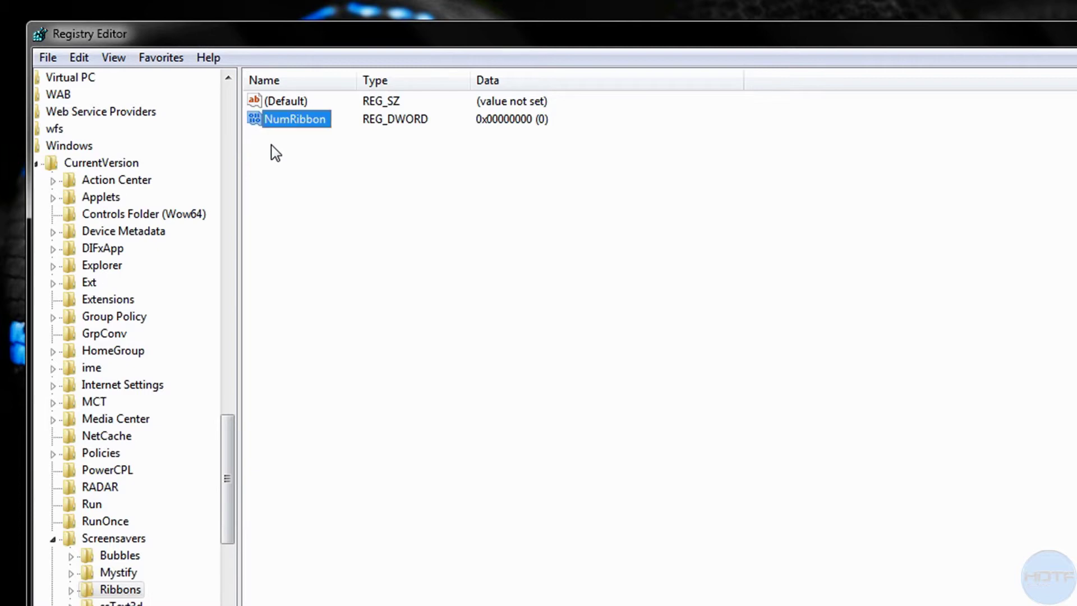
Step: Set NumRibbon's data to decimal 200
right_click(290, 124)
left_click(312, 141)
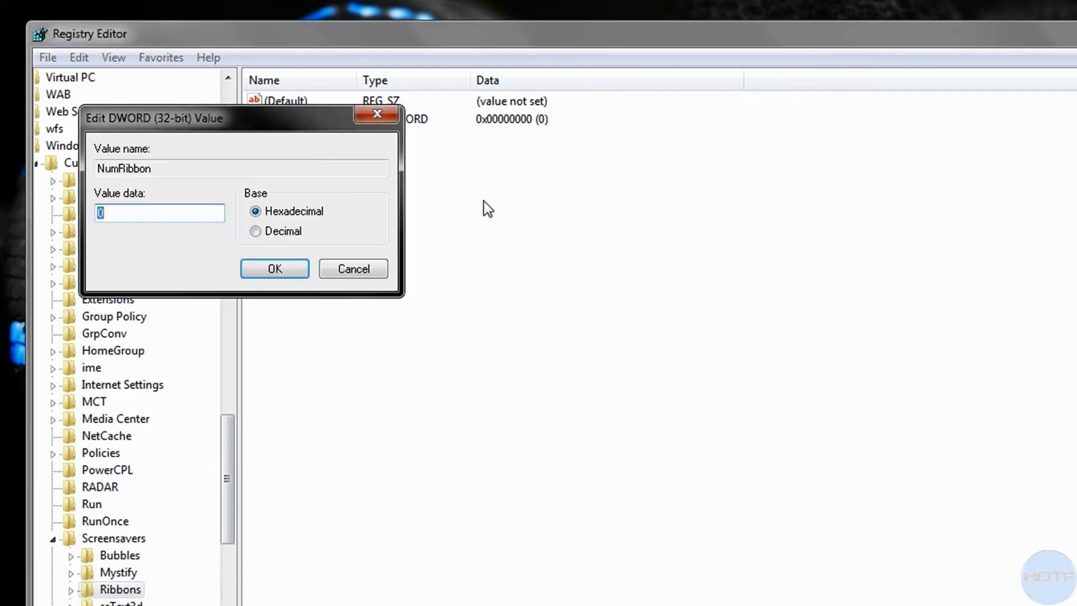
left_click(255, 231)
type("200")
key("Return")
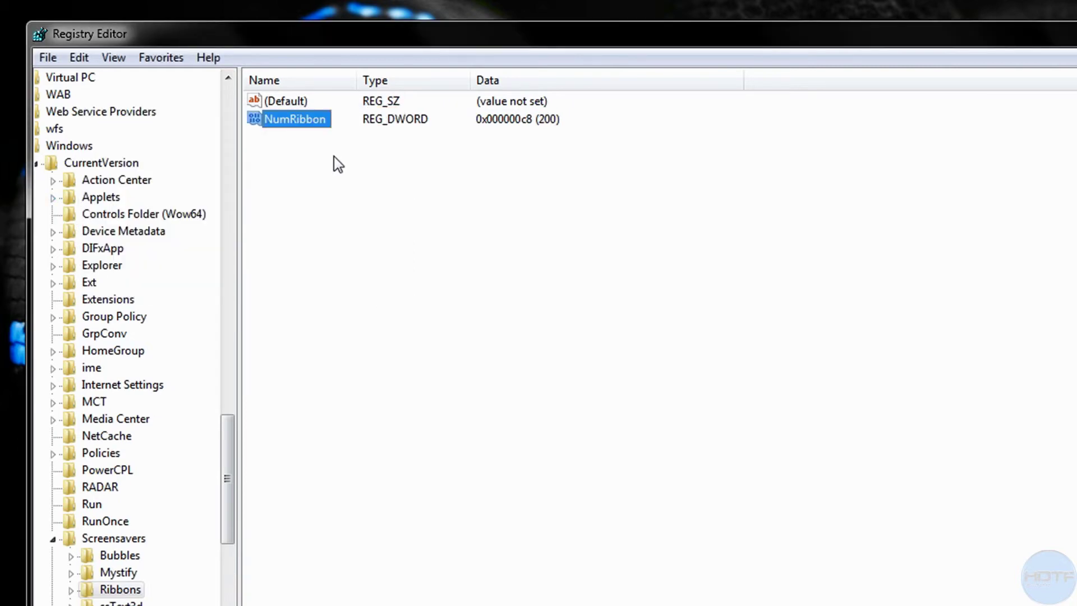
Step: Create a second DWORD under Ribbons named Ribbonwithh
right_click(329, 161)
mouse_move(375, 172)
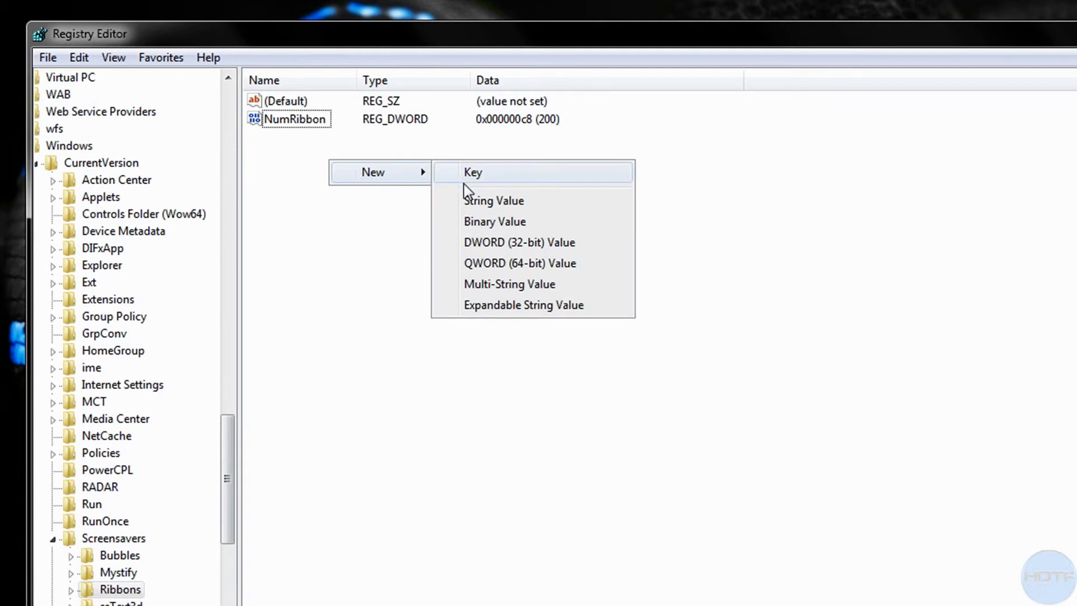
left_click(505, 243)
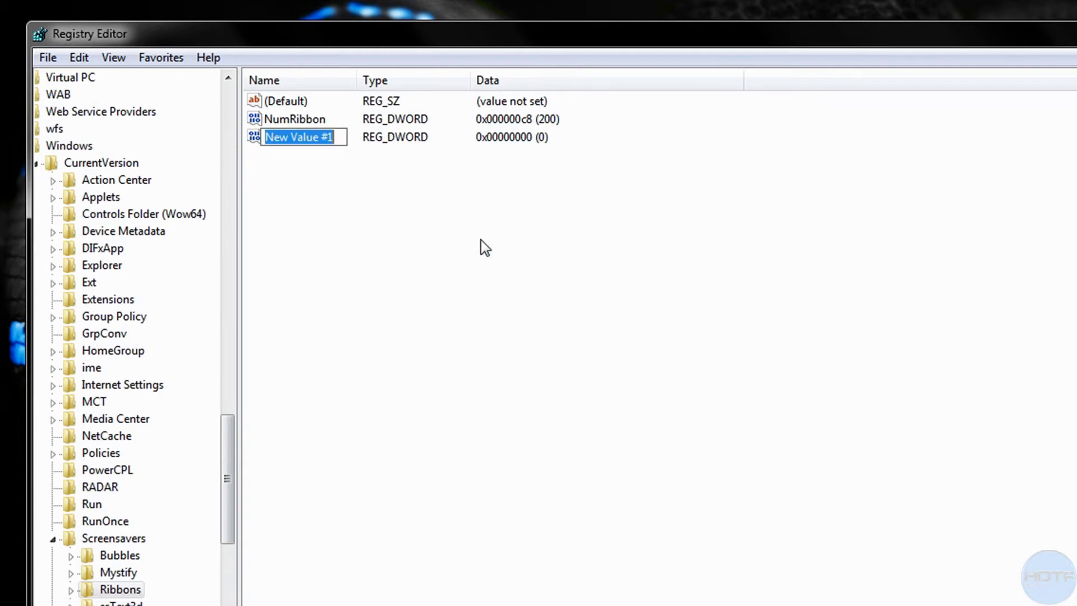
type("Ribbon")
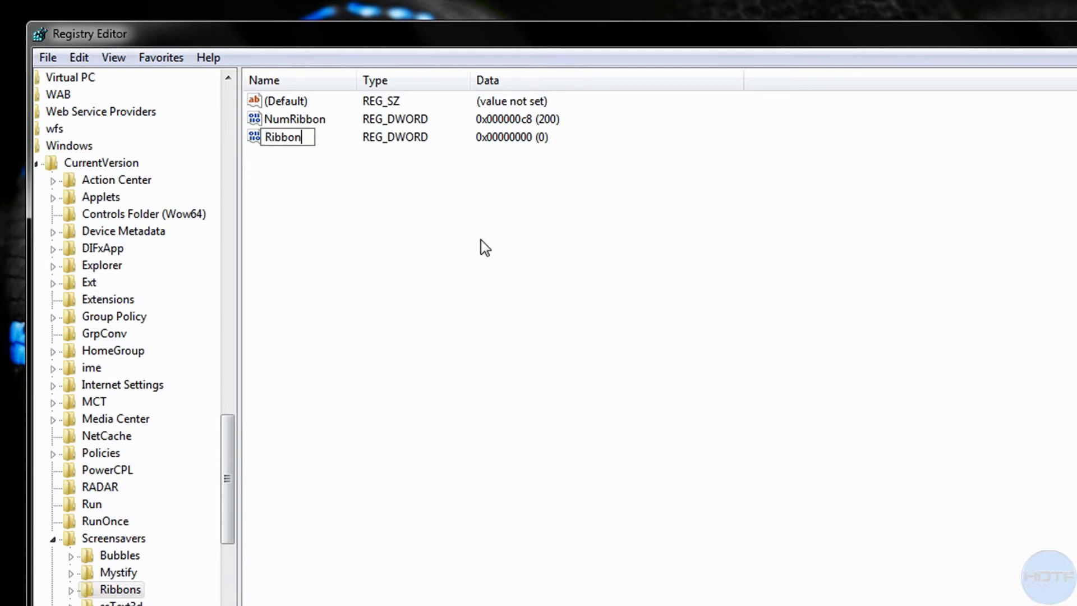
type("with")
type("h")
key("Return")
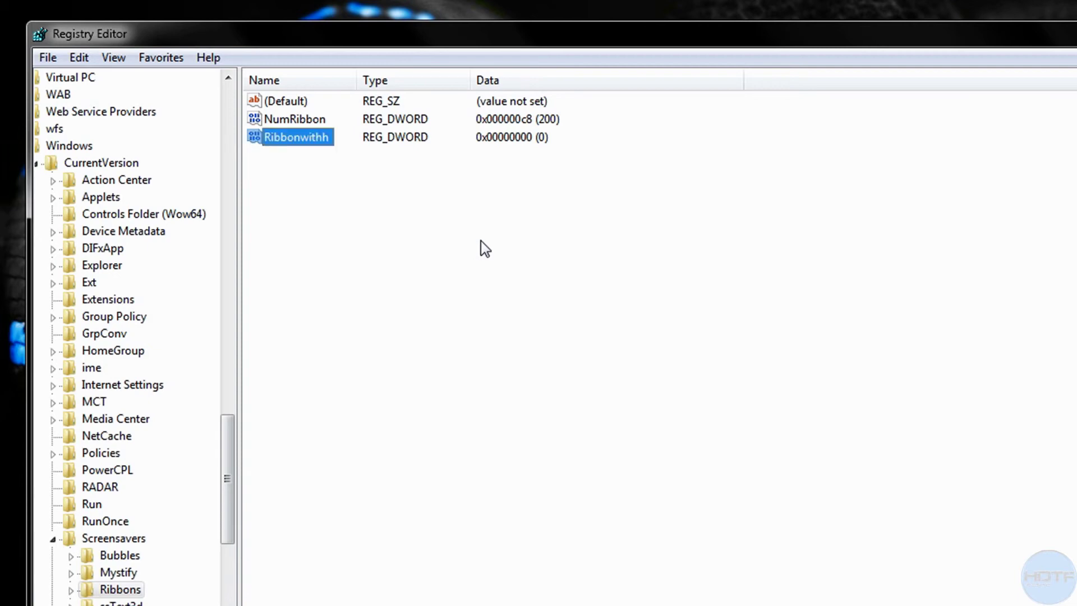
Step: Set Ribbonwithh's data to decimal 3 and confirm it
right_click(318, 148)
left_click(353, 154)
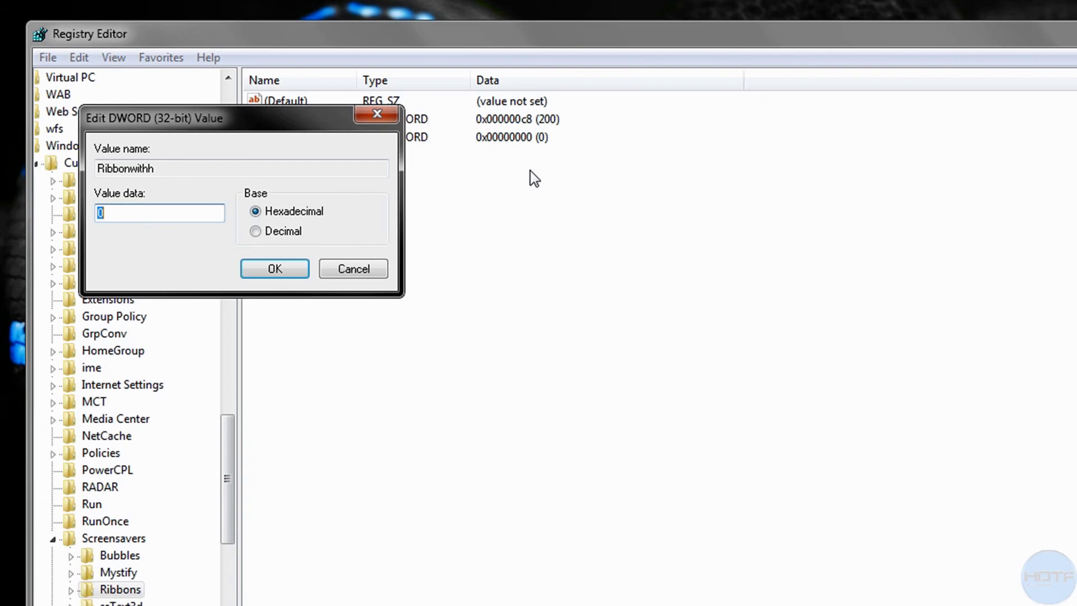
left_click(287, 231)
key("Return")
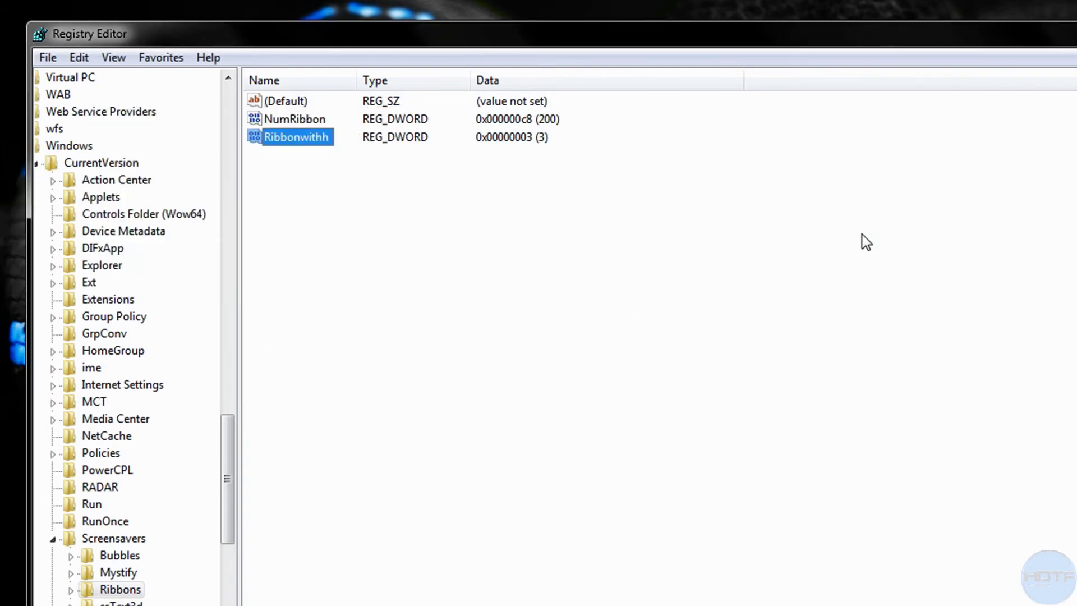
left_click(865, 240)
Step: Refresh, reopen Personalization's Screen Saver Settings and choose Bubbles as the screen saver
key("F5")
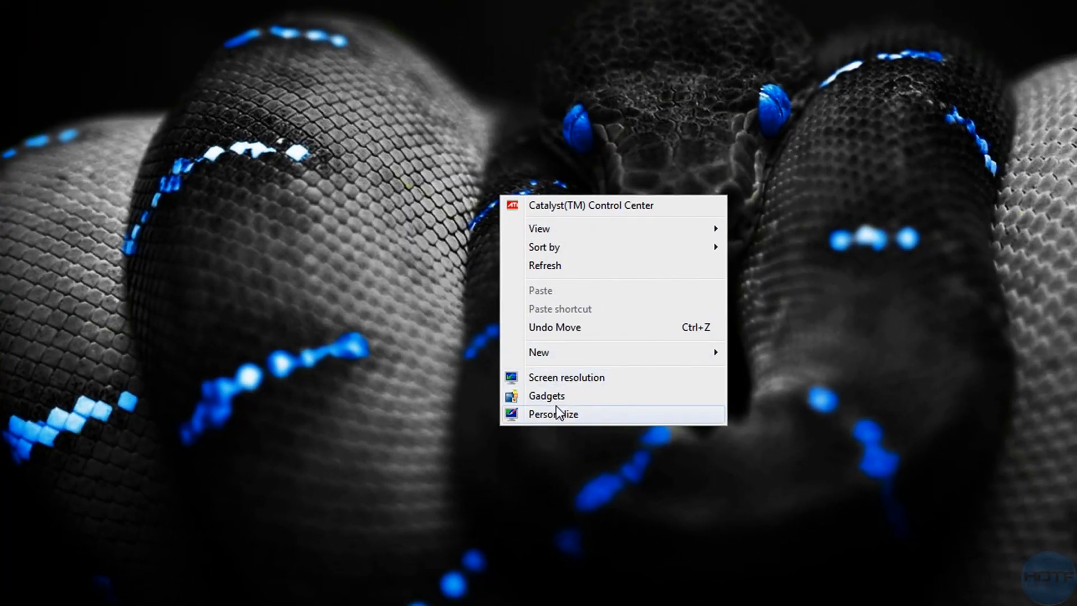
left_click(561, 420)
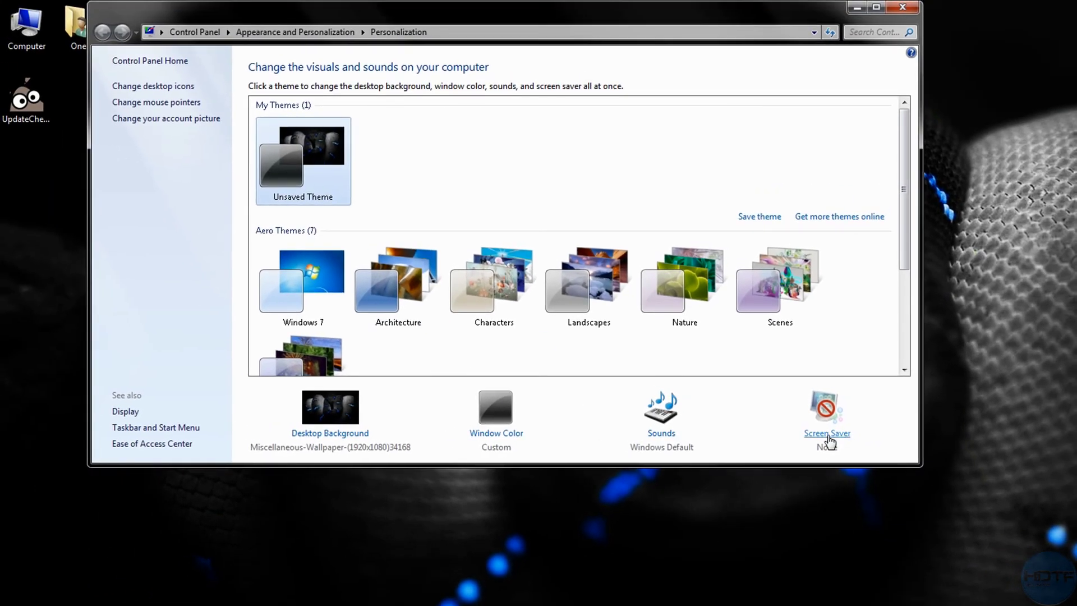
left_click(829, 438)
left_click(174, 244)
left_click(129, 295)
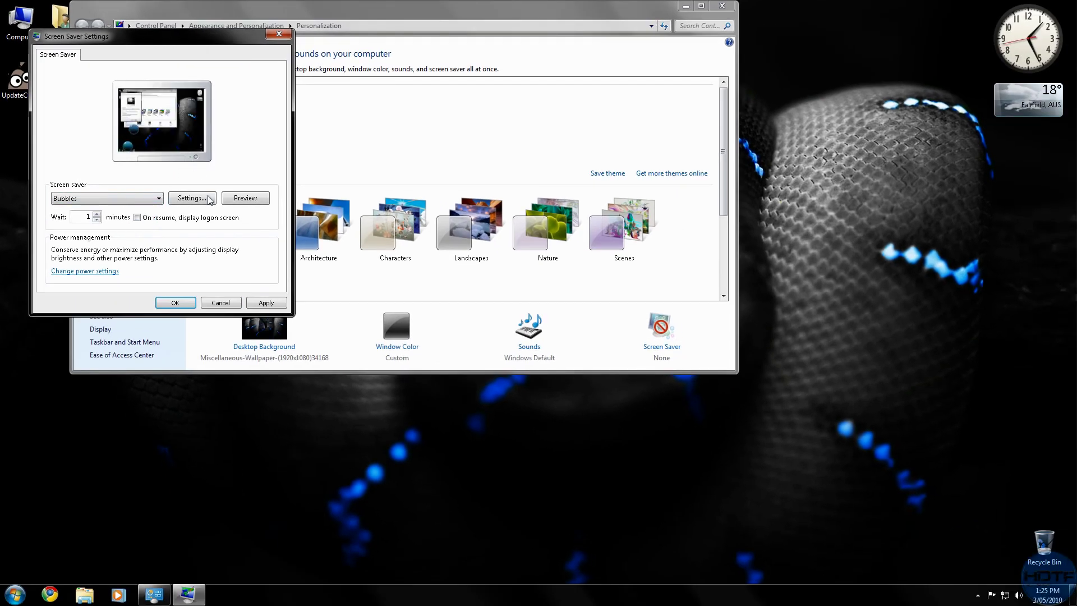
Step: Apply Bubbles as the screen saver and preview it full-screen with opaque shadowed bubbles
left_click(266, 304)
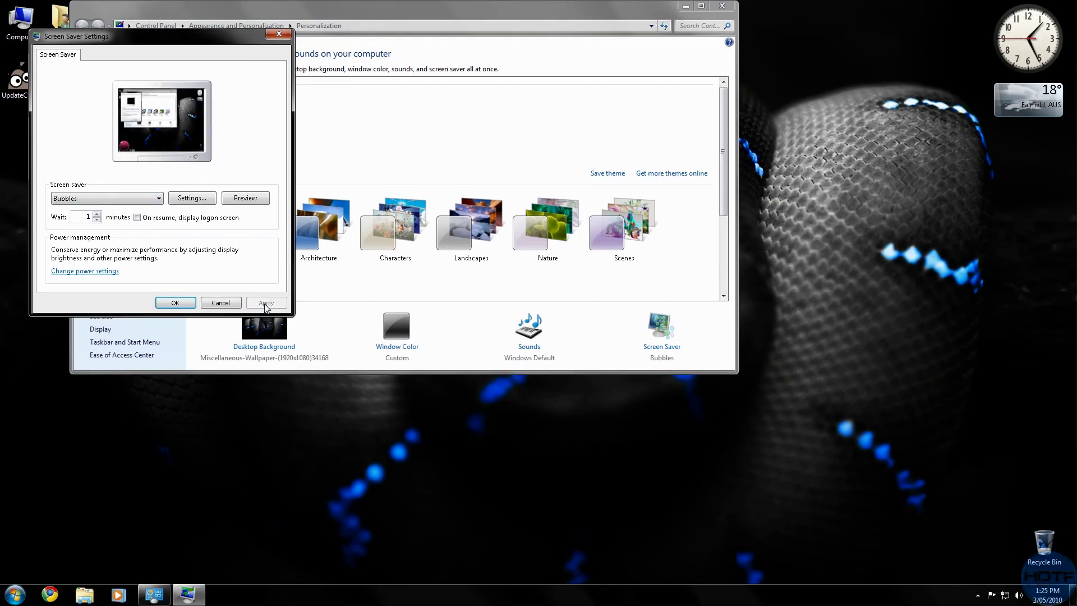
left_click(245, 198)
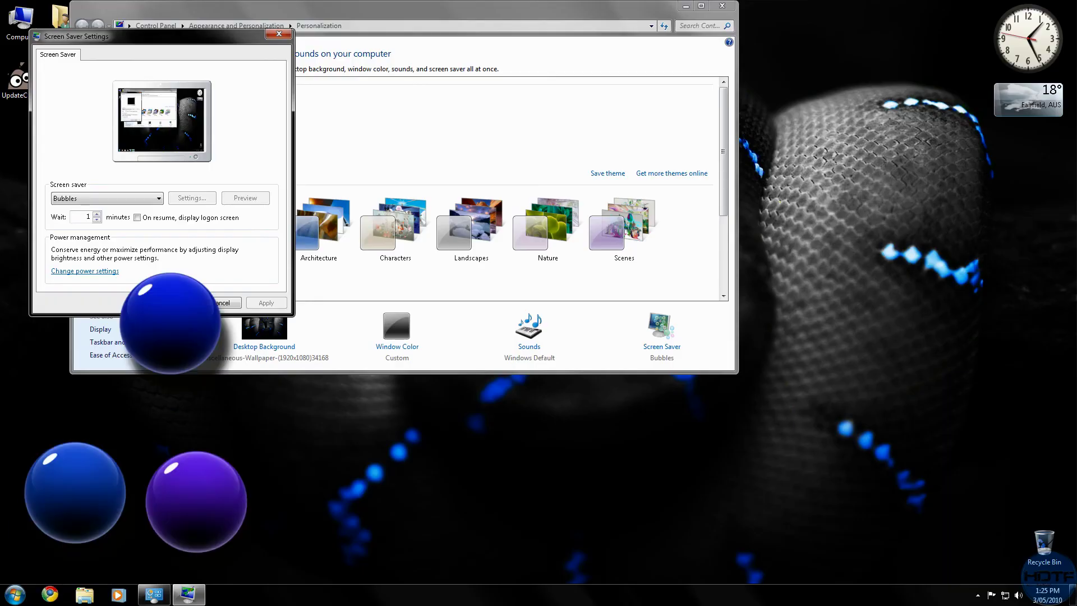